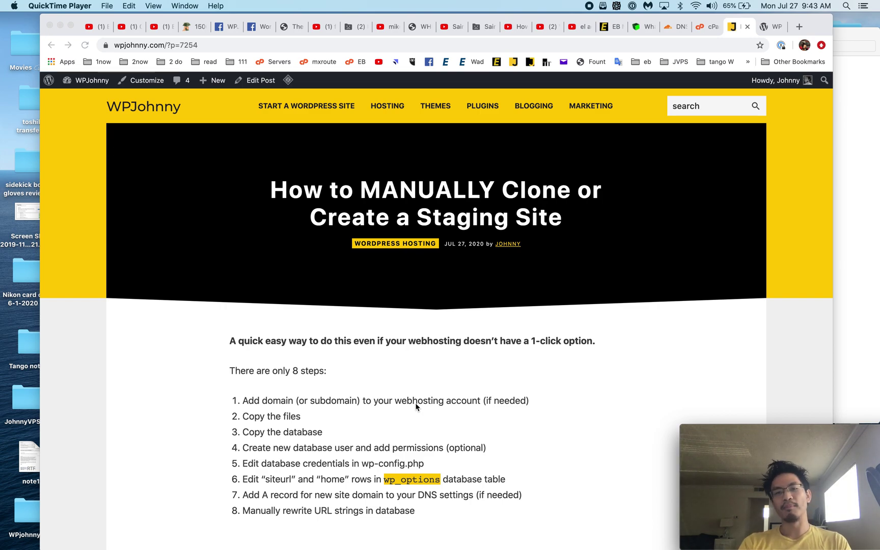
Step: Switch from the WPJohnny staging guide to the live WP SPEED CHAMP site
left_click(764, 27)
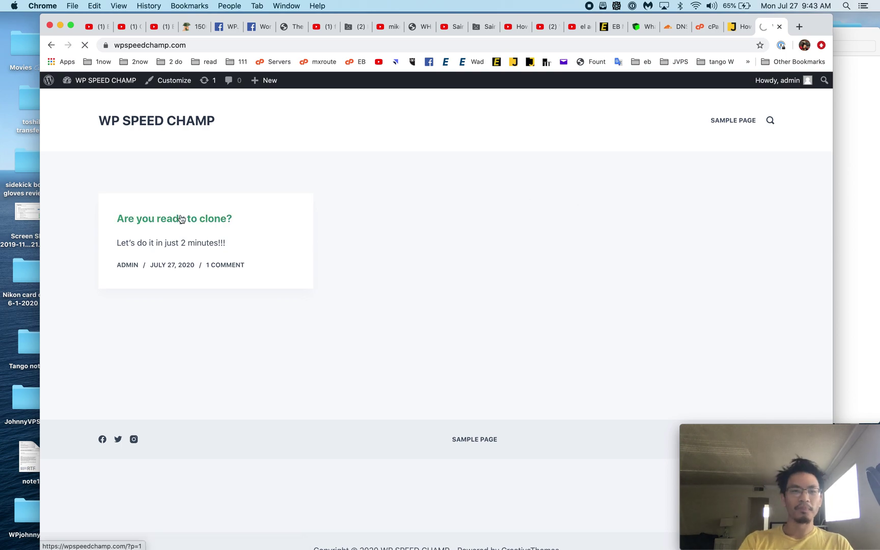
Step: Open the 'Are you ready to clone?' post, then switch to and reload cPanel
left_click(174, 218)
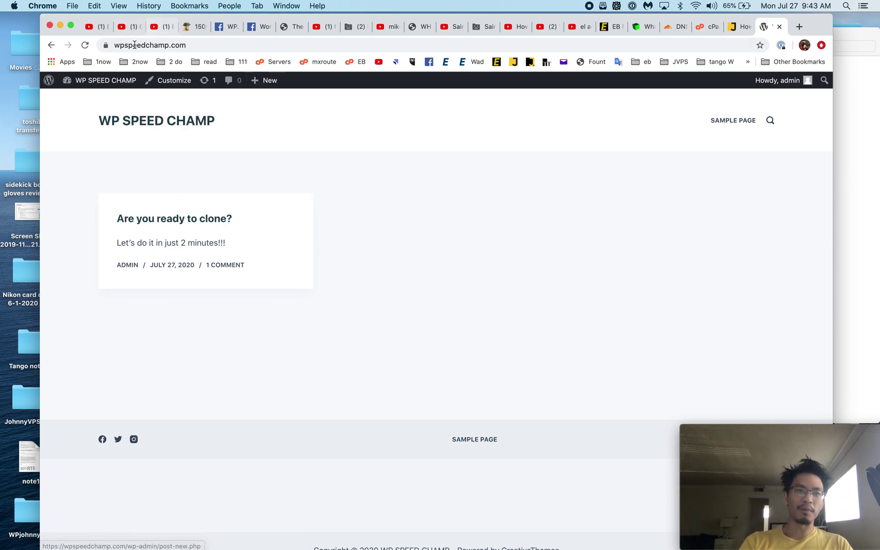
left_click(708, 27)
key("super+r")
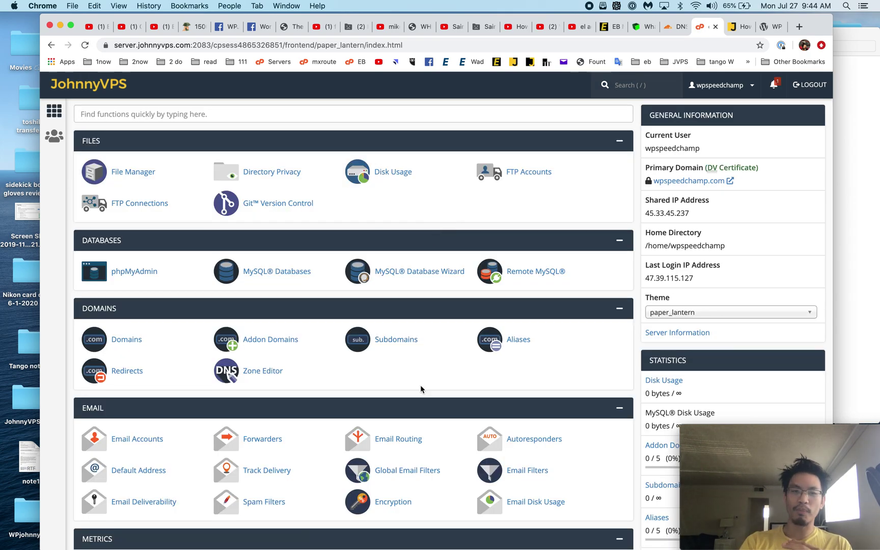
scroll(421, 389, "down", 3)
scroll(421, 389, "up", 3)
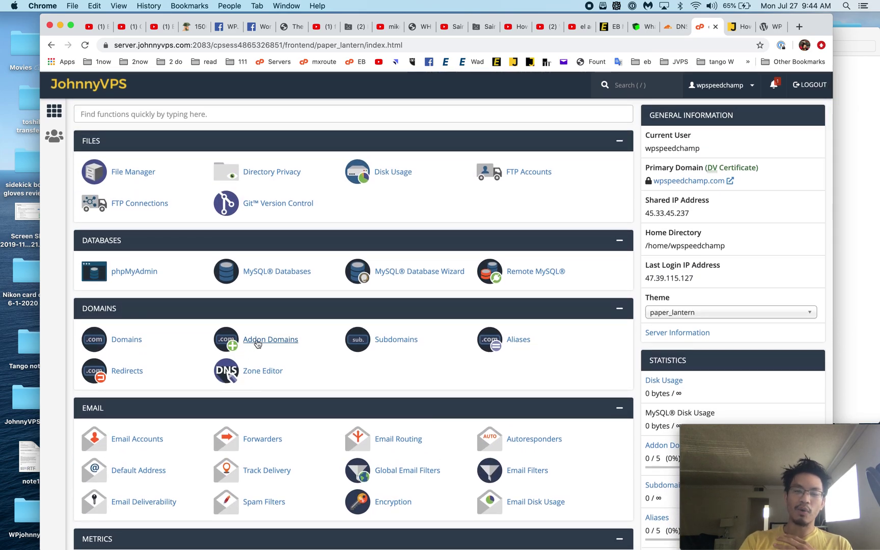
Step: Create the staging.wpspeedchamp.com subdomain under wpspeedchamp.com and return to cPanel home
left_click(402, 344)
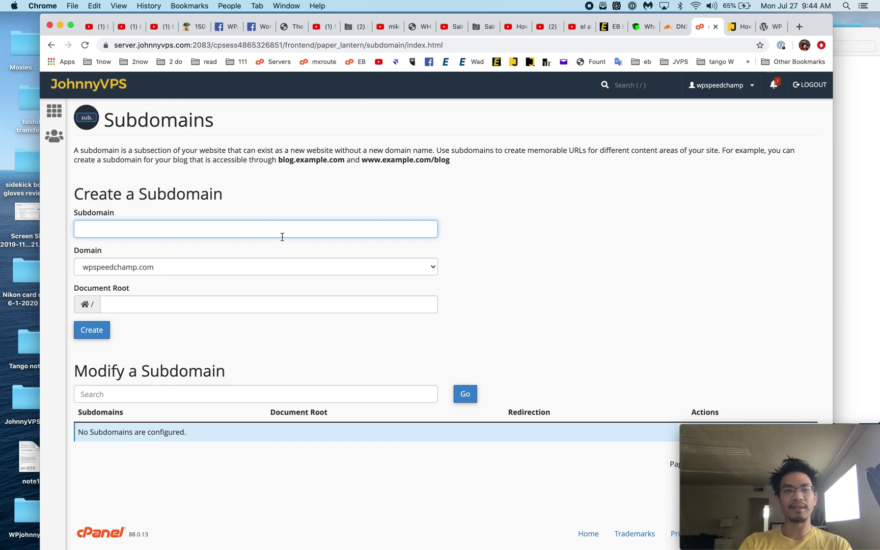
left_click(281, 236)
type("staging")
key("Tab")
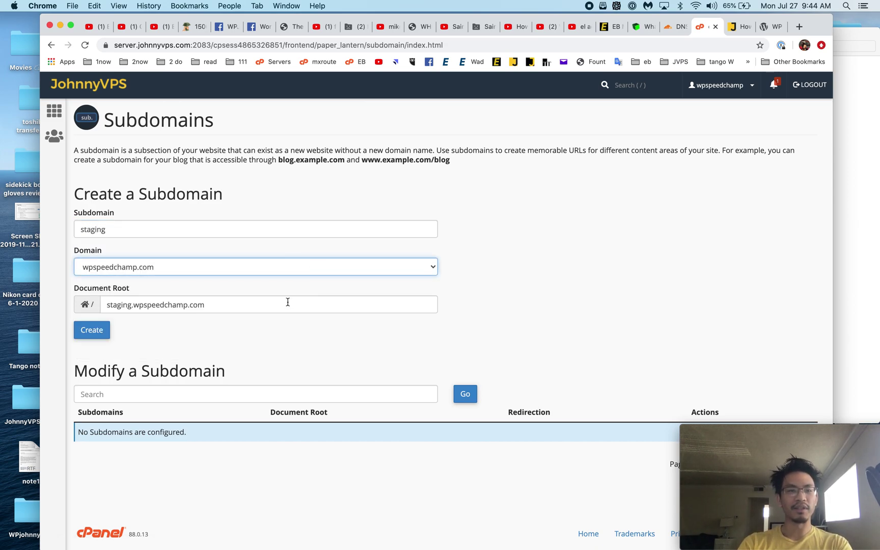
left_click(83, 332)
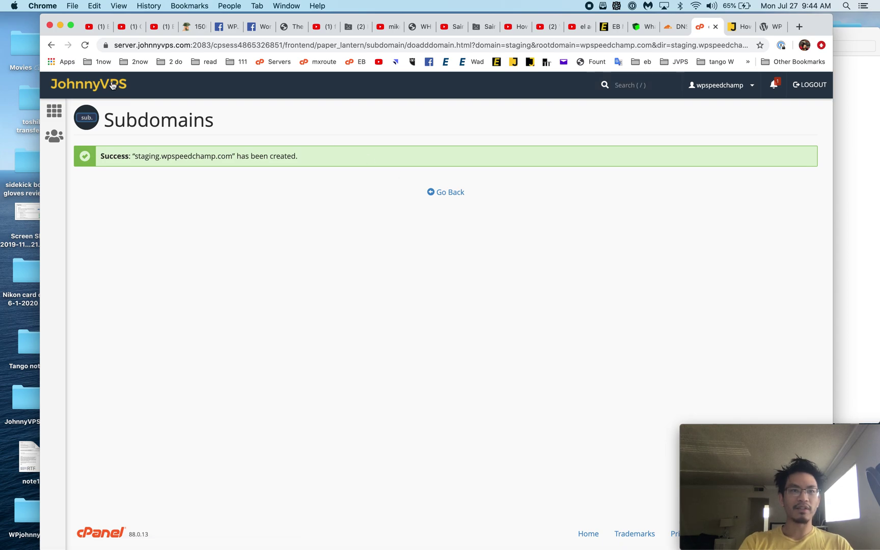
left_click(113, 85)
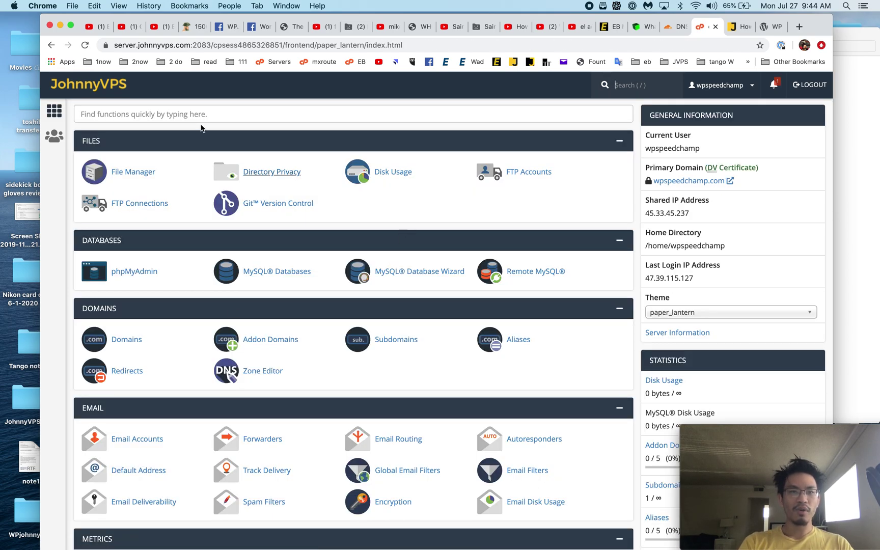
Step: Open File Manager at public_html and enable showing hidden dotfiles
left_click(141, 177)
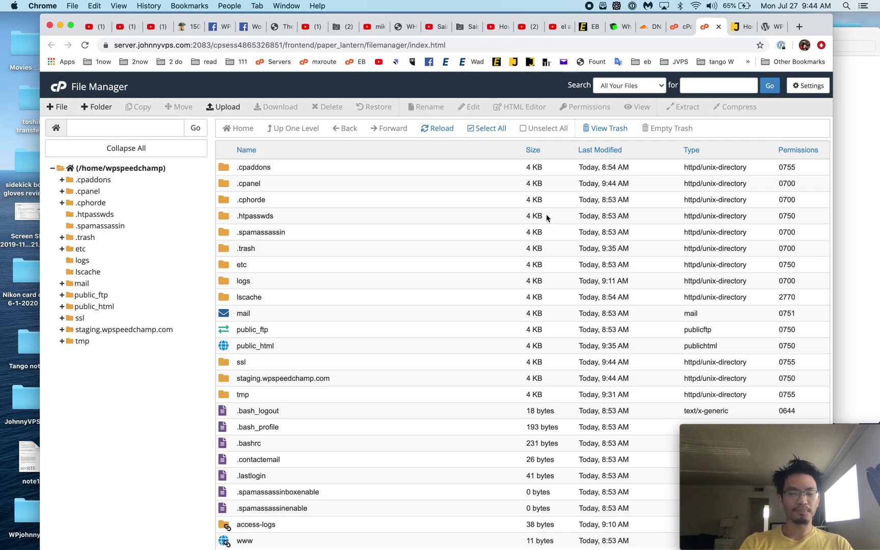
left_click(138, 329)
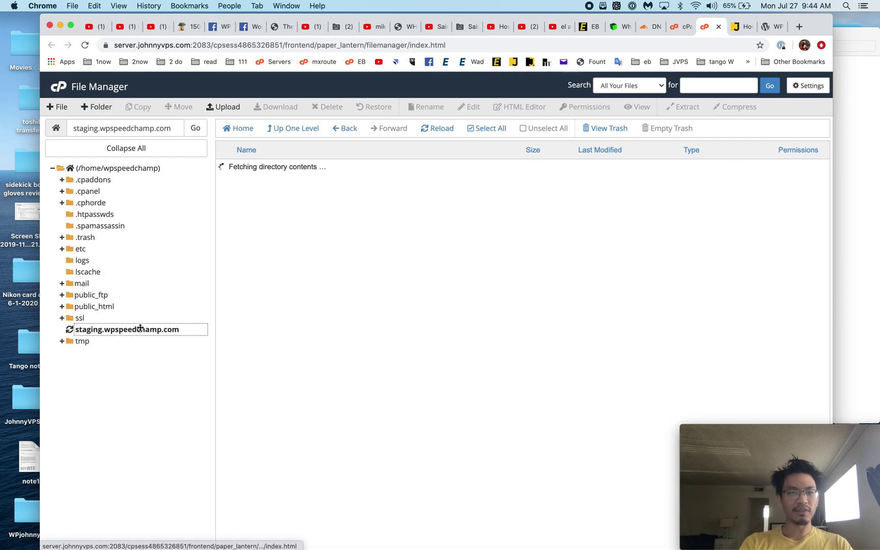
left_click(104, 307)
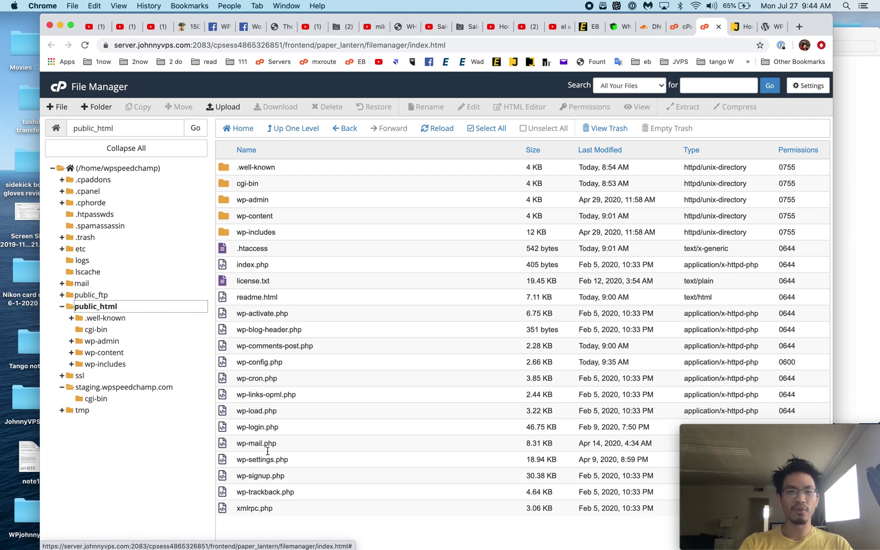
left_click(797, 85)
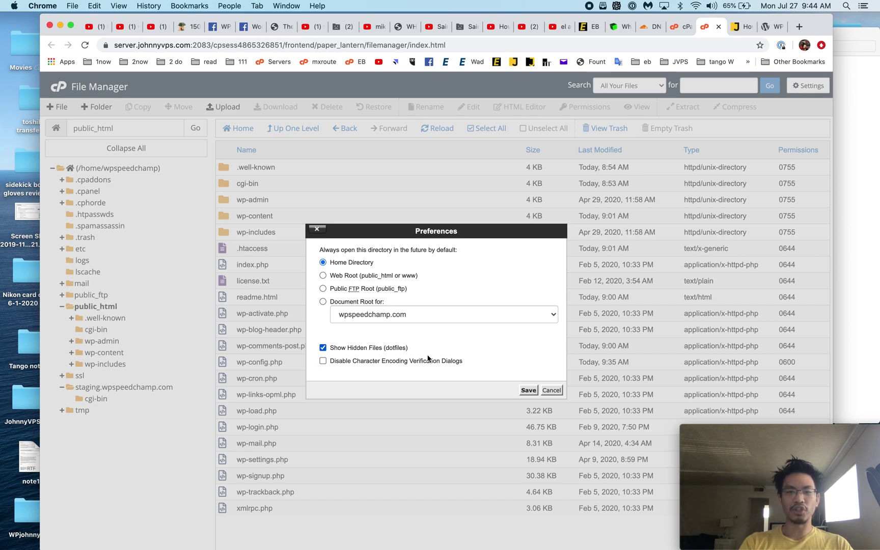
left_click(527, 390)
Step: Copy wp-admin through xmlrpc.php, plus .htaccess, from public_html into /staging.wpspeedchamp.com
left_click(252, 249)
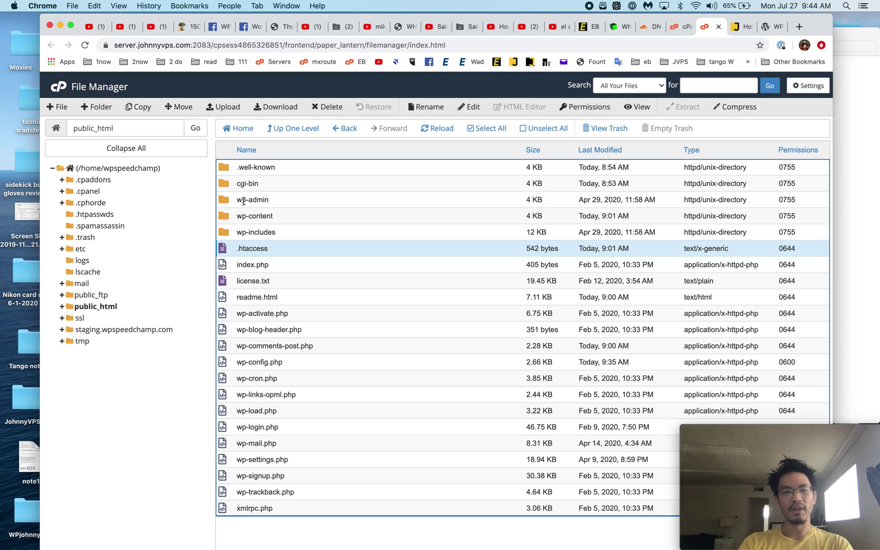
left_click(224, 201)
left_click(233, 508, "shift")
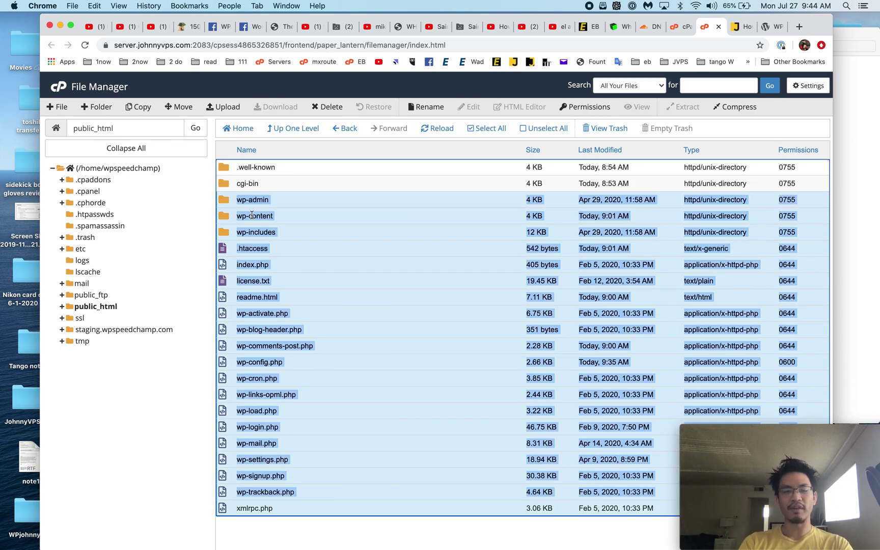
left_click(140, 110)
left_click(374, 358)
left_click_drag(399, 358, 85, 331)
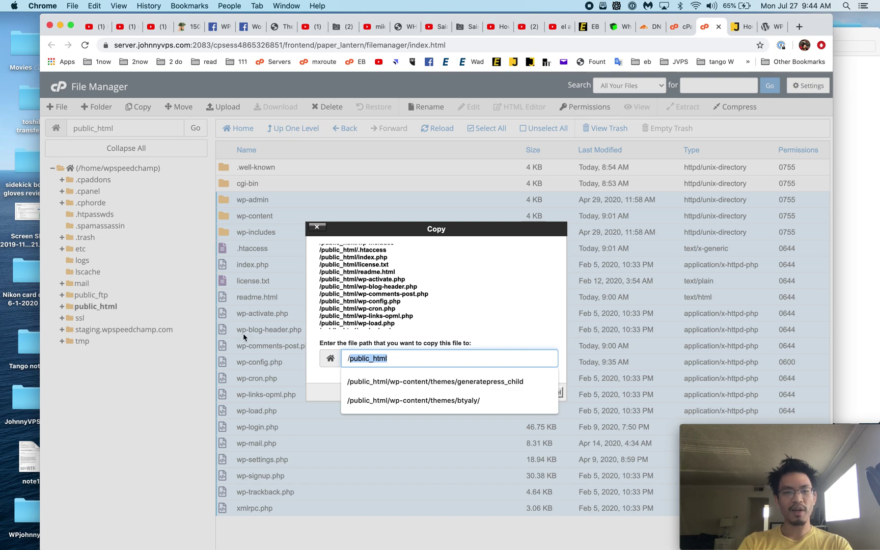
type("/staging.wpspeedchamp.com")
left_click(391, 386)
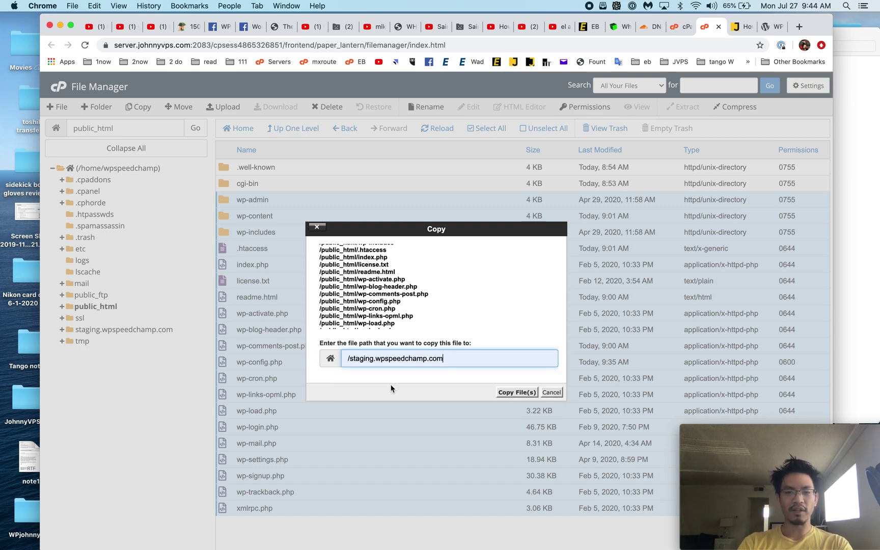
left_click(511, 393)
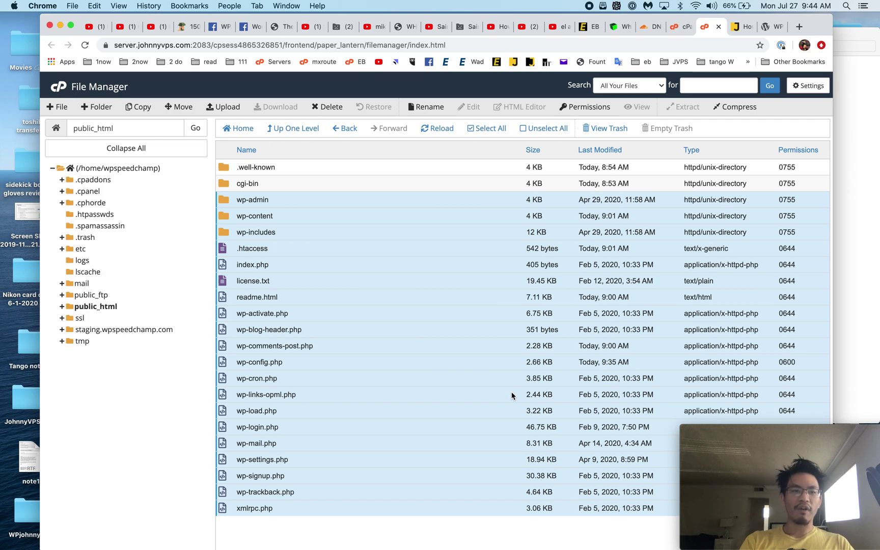
left_click(126, 331)
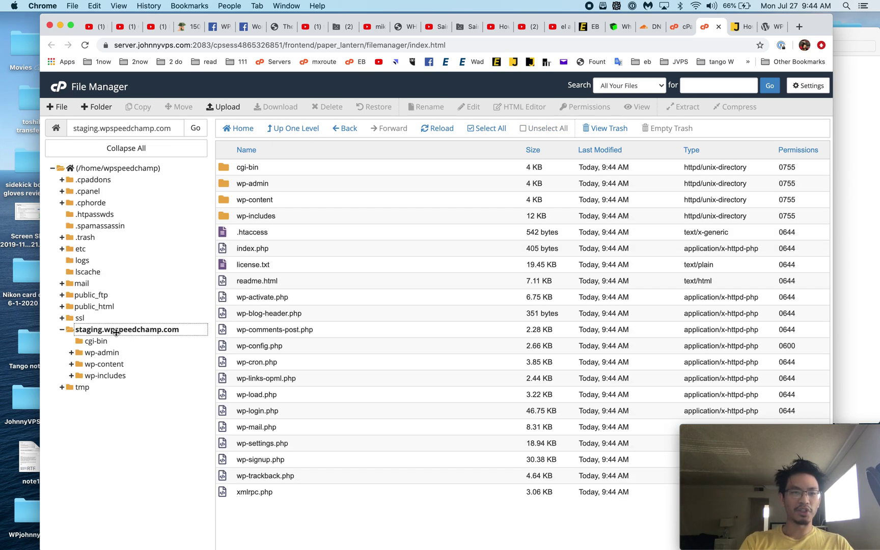
Step: Archive wp-admin through wp-trackback.php in public_html as a 13.4 MB wp-admin.tar.gz, then close File Manager
left_click(103, 308)
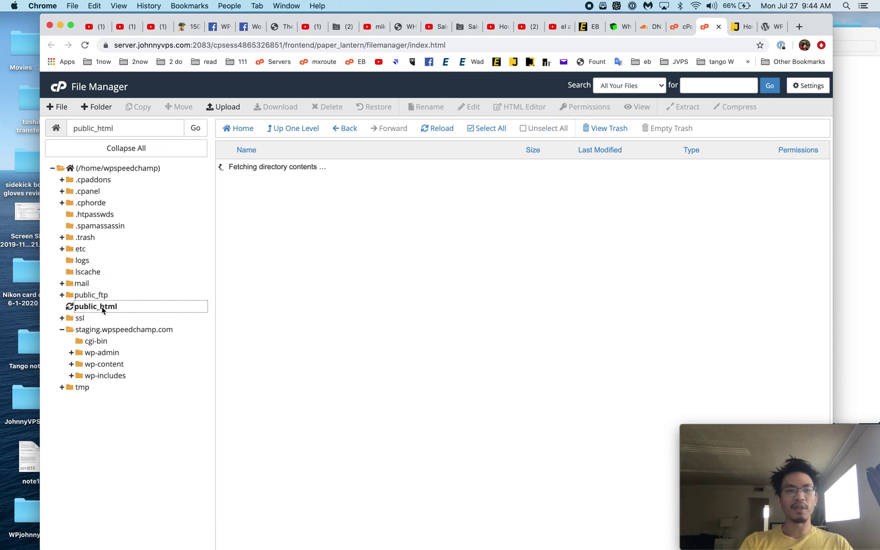
left_click(226, 202)
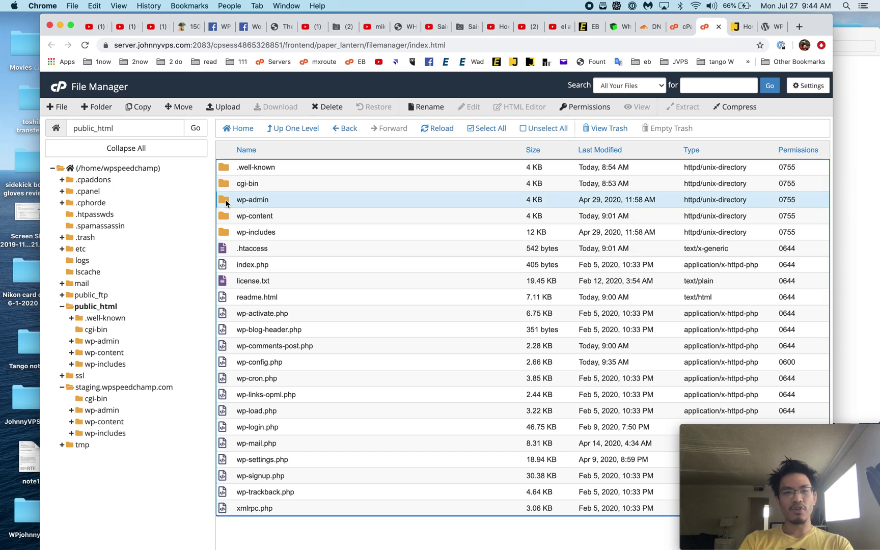
left_click(235, 493, "shift")
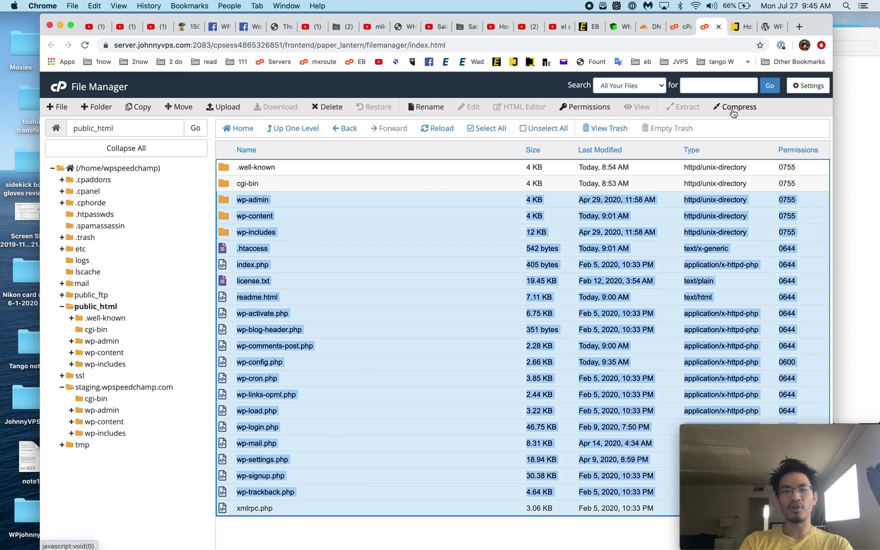
left_click(735, 108)
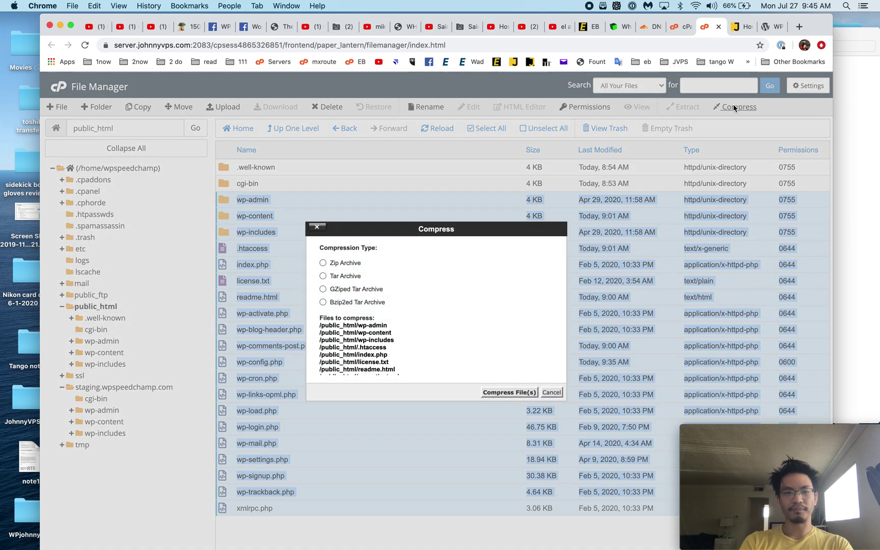
left_click(356, 290)
left_click(506, 392)
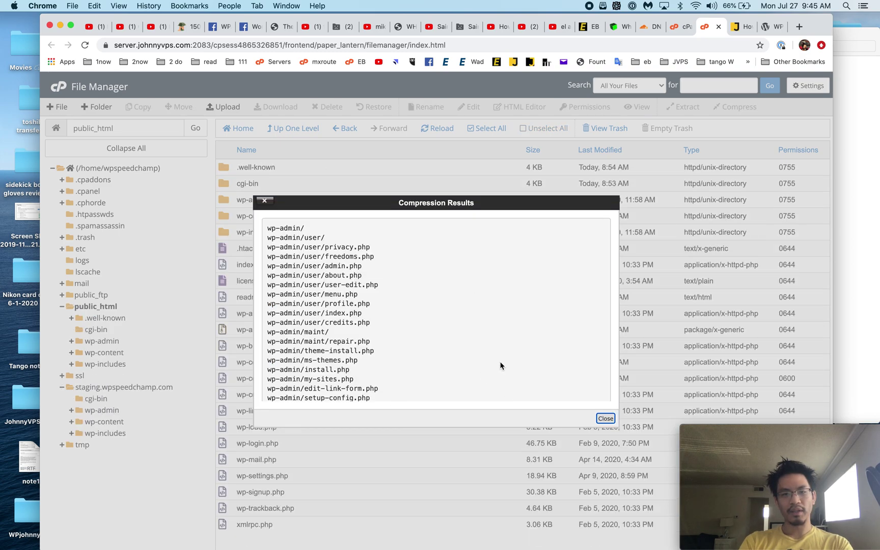
left_click(606, 418)
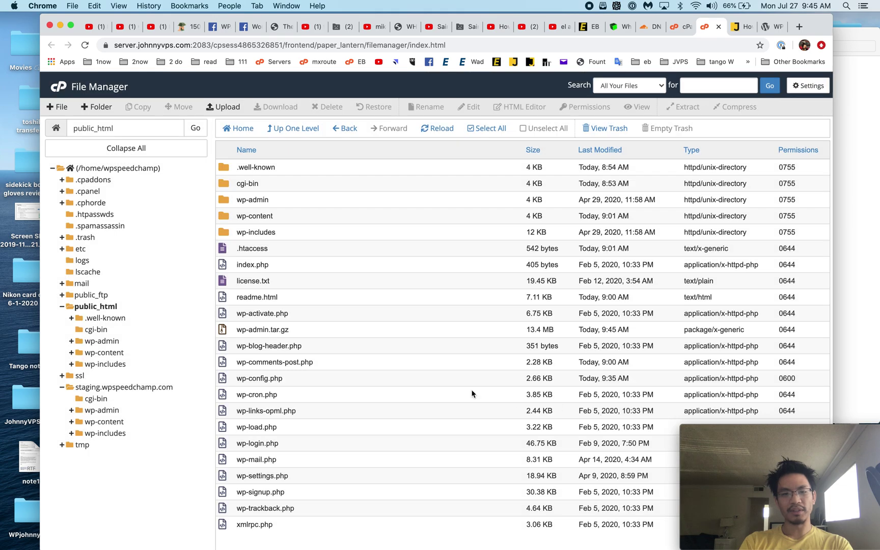
left_click(251, 330)
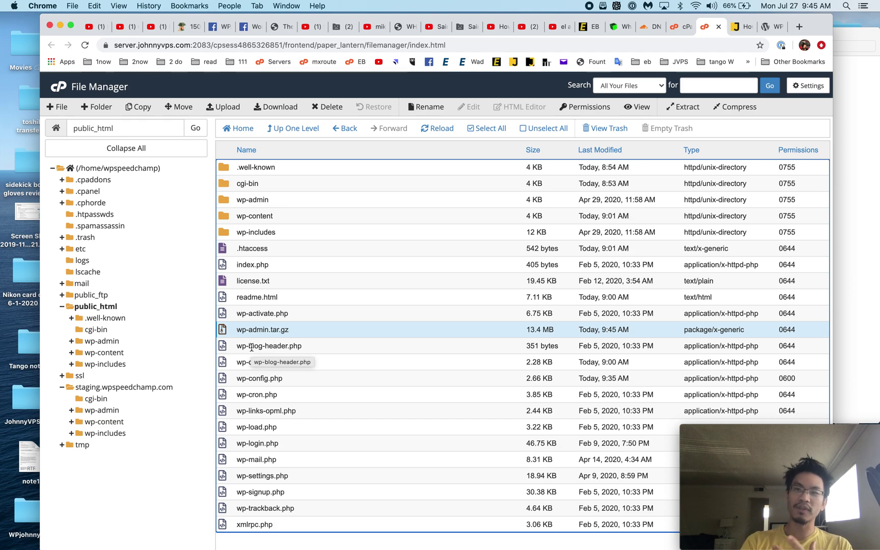
left_click(718, 27)
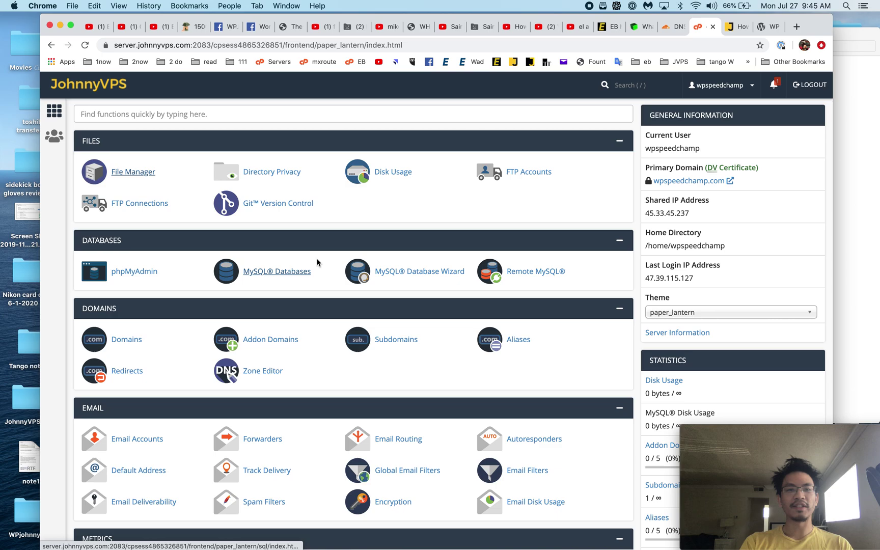
Step: Create the new database wpspeedchamp_speedstaging in MySQL Databases
left_click(276, 275)
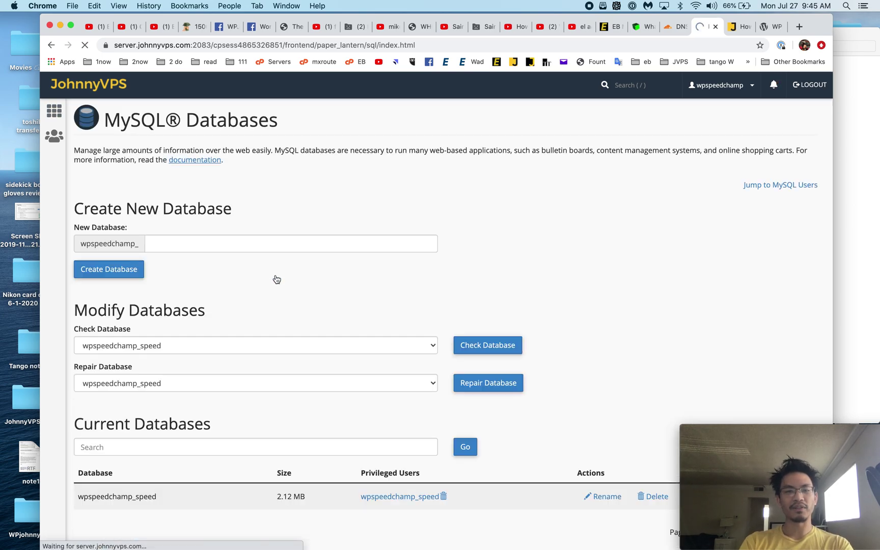
scroll(222, 425, "down", 7)
scroll(194, 350, "up", 5)
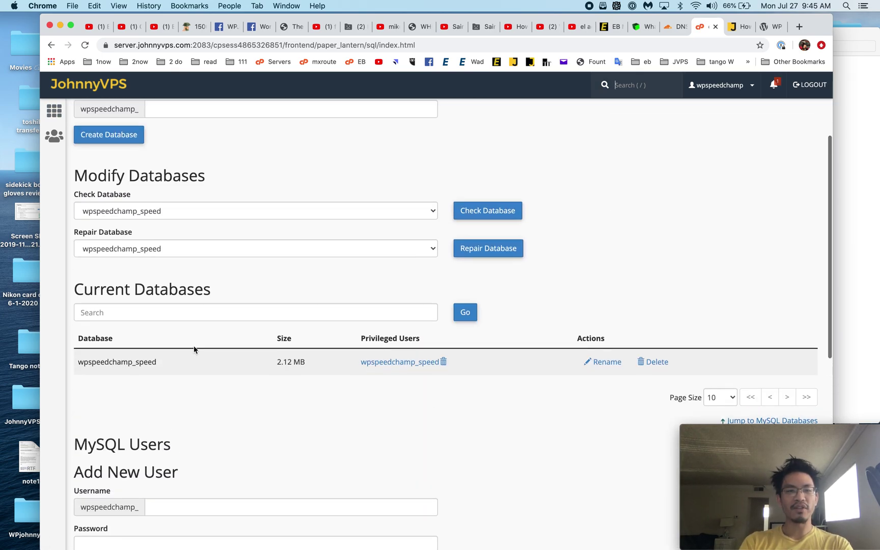
scroll(226, 369, "up", 5)
left_click(232, 246)
type("st")
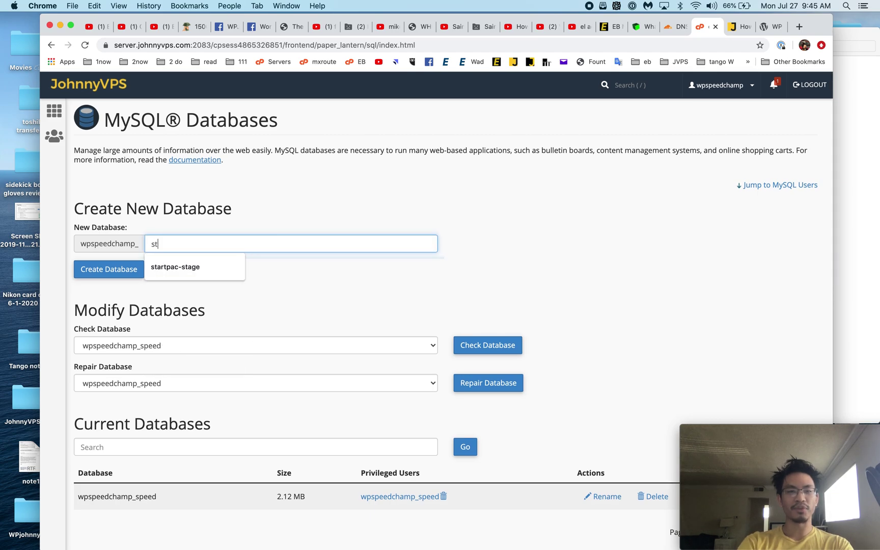
key("BackSpace")
key("BackSpace")
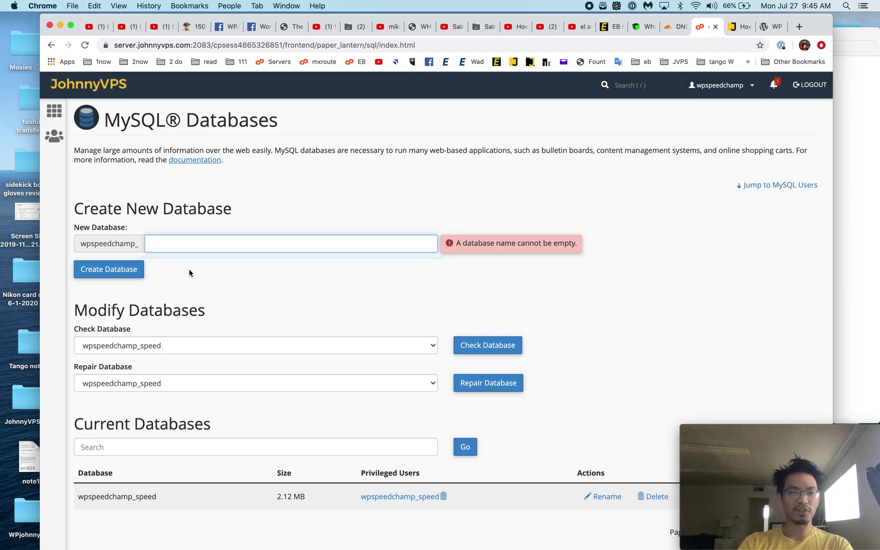
type("speedstaging")
left_click(189, 269)
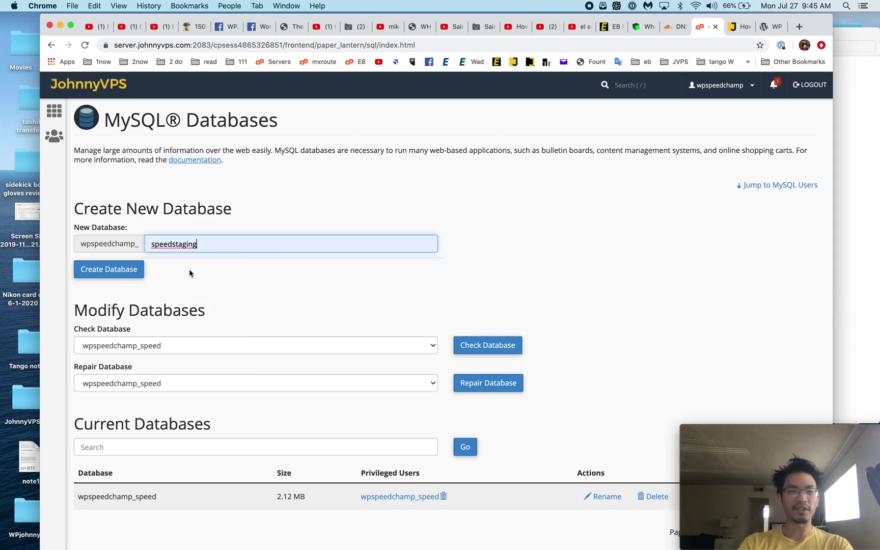
left_click(135, 270)
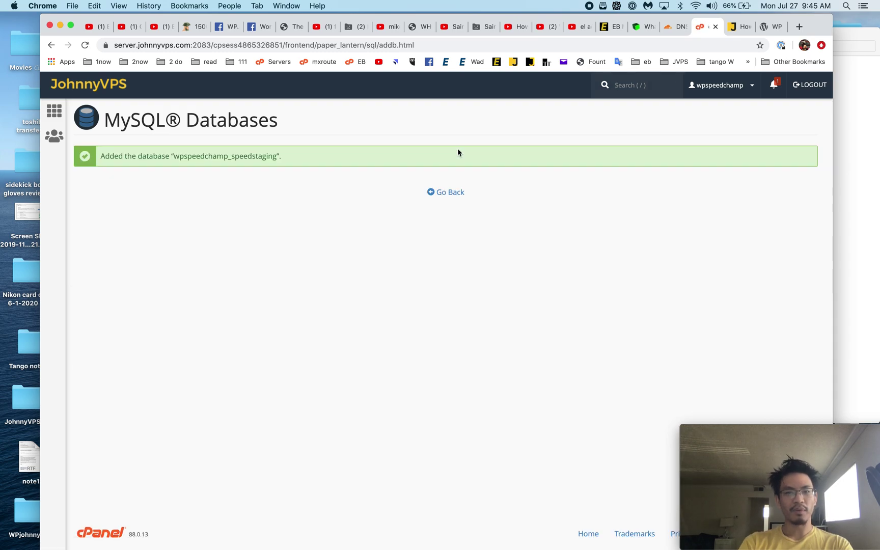
left_click(449, 193)
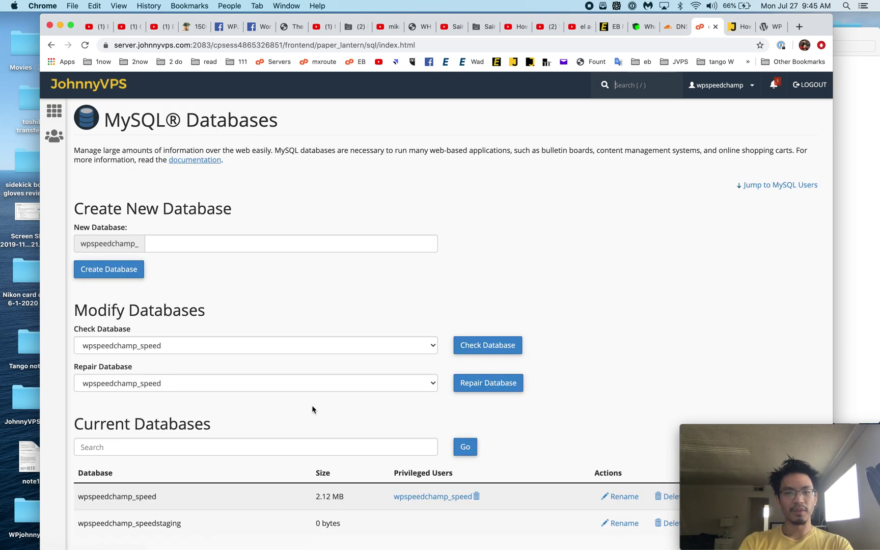
Step: Return to cPanel home and launch phpMyAdmin
scroll(312, 409, "down", 8)
scroll(312, 407, "up", 3)
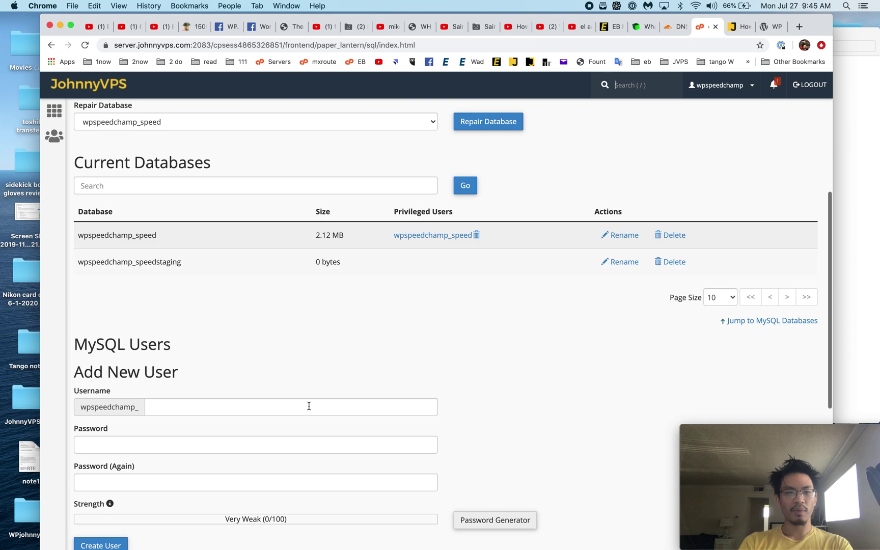
left_click(115, 84)
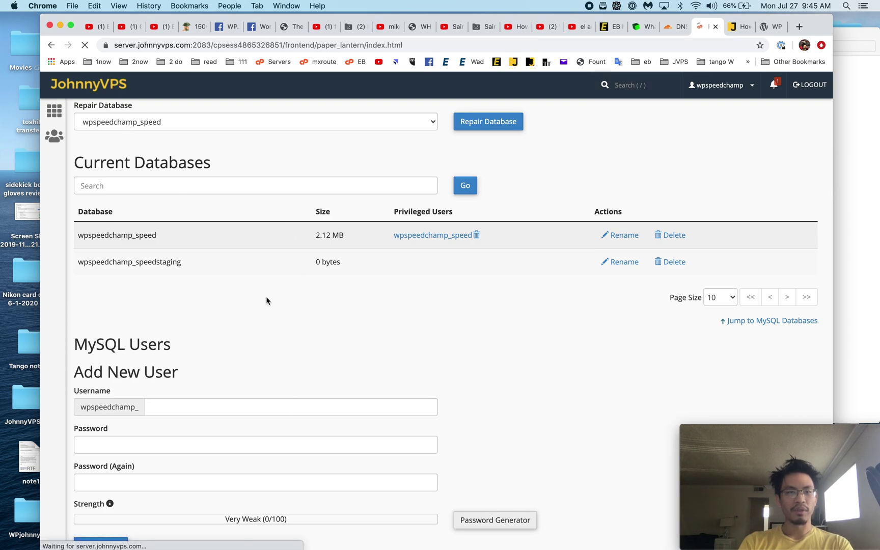
left_click(134, 271)
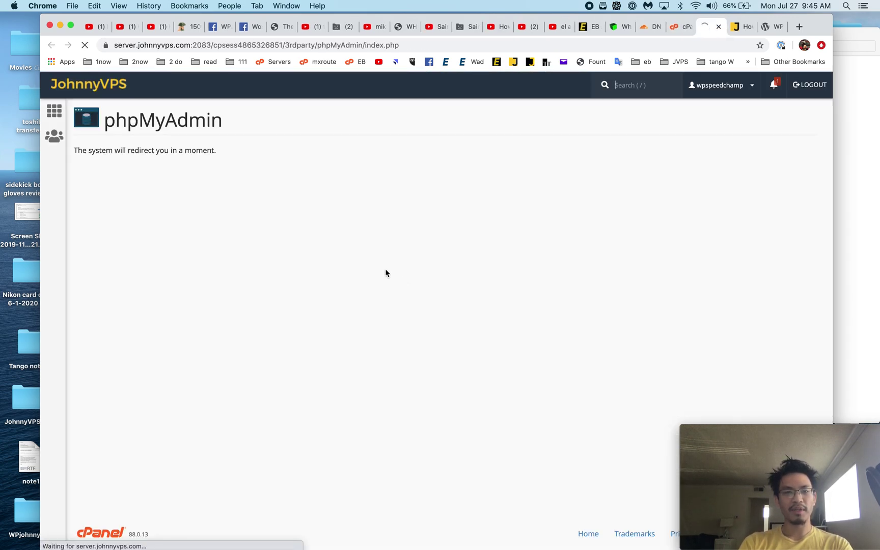
Step: Download a quick SQL export of the wpspeedchamp_speed database
left_click(117, 145)
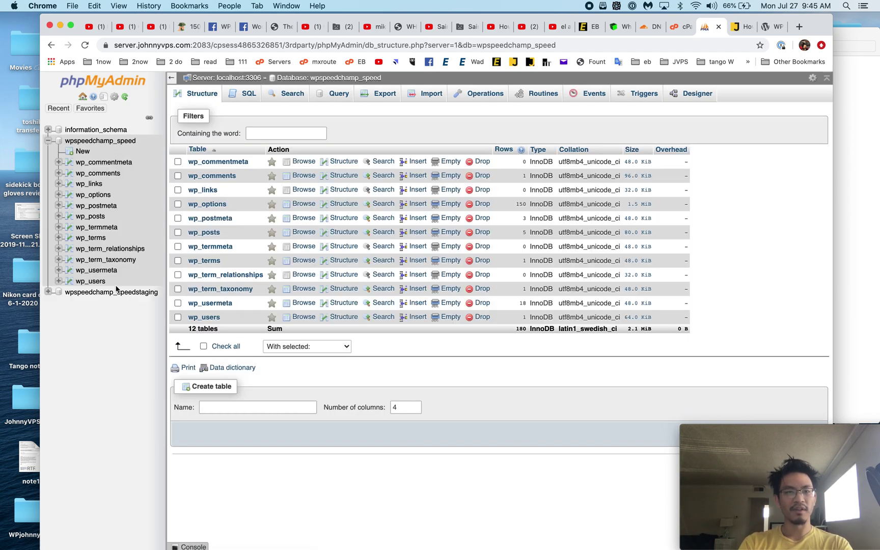
left_click(115, 289)
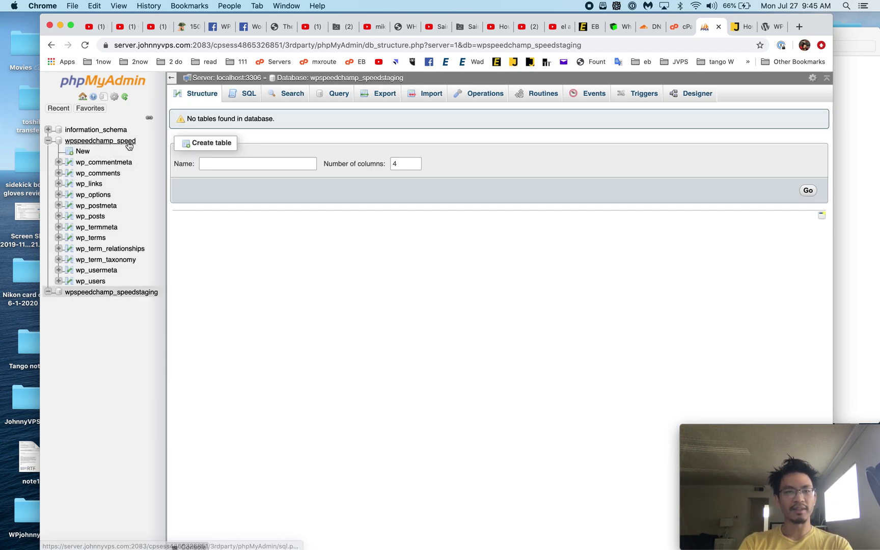
left_click(127, 144)
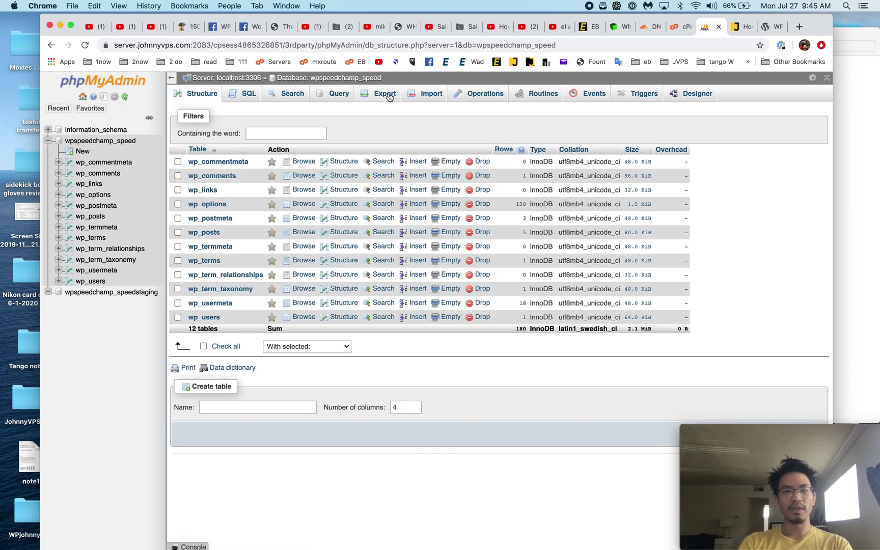
left_click(389, 98)
left_click(193, 271)
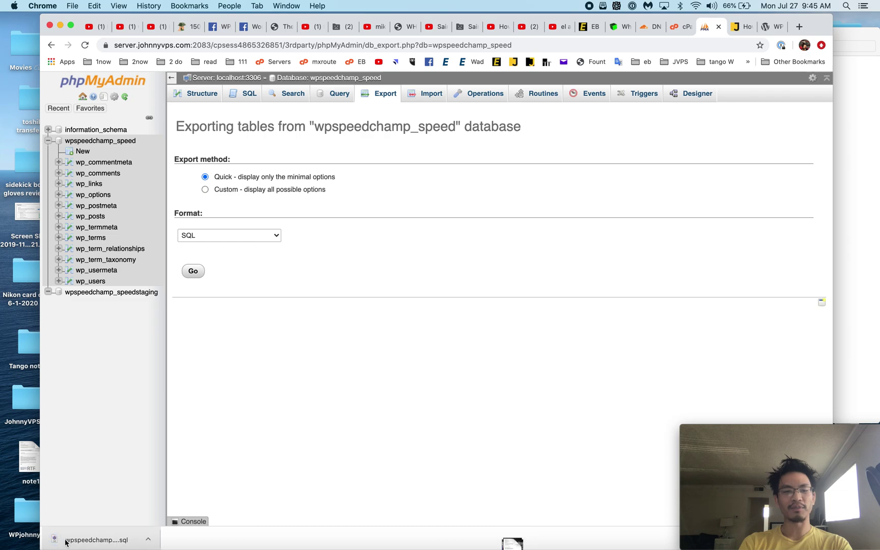
Step: Export wpspeedchamp_speed again as a custom gzipped SQL file, then open wpspeedchamp_speedstaging
left_click(371, 99)
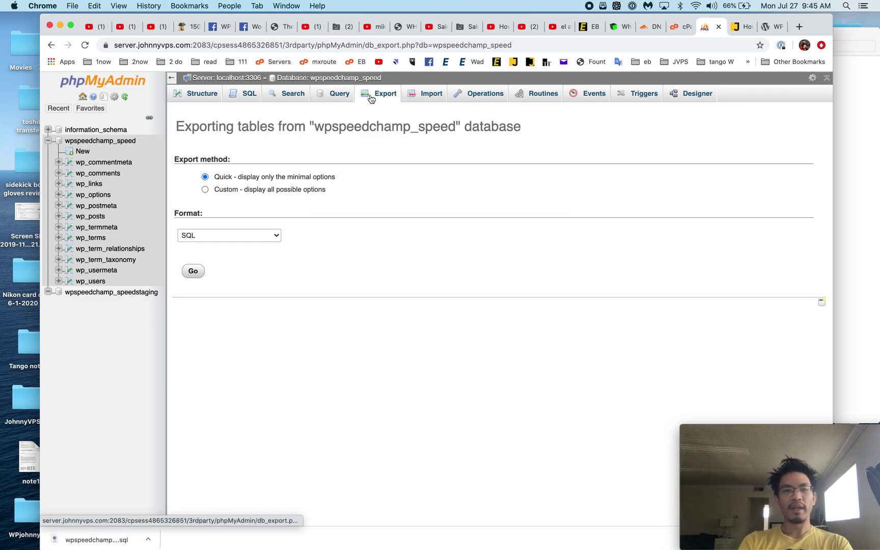
left_click(257, 234)
left_click(258, 234)
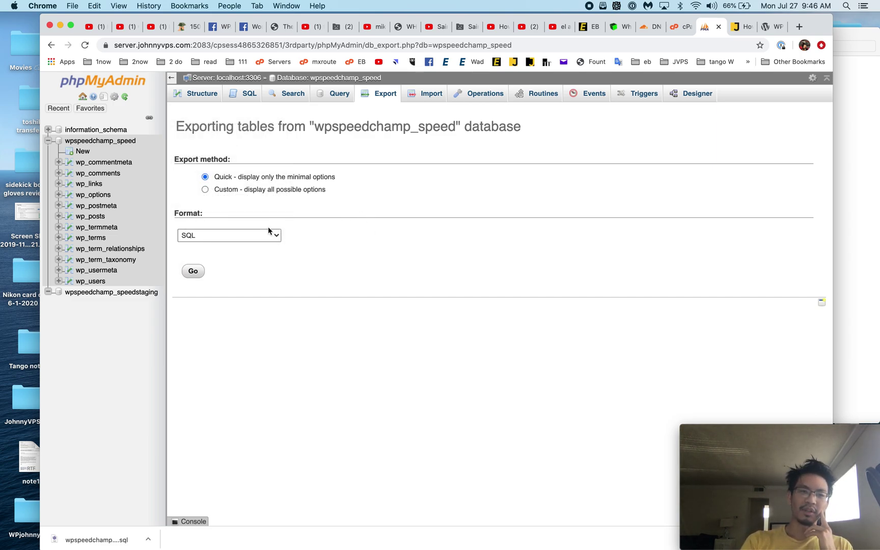
left_click(226, 191)
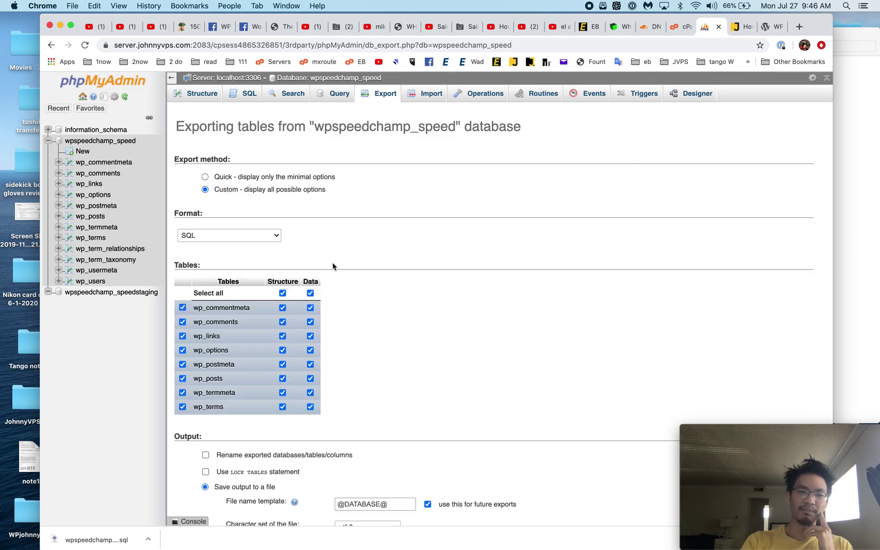
scroll(334, 266, "down", 5)
left_click(362, 364)
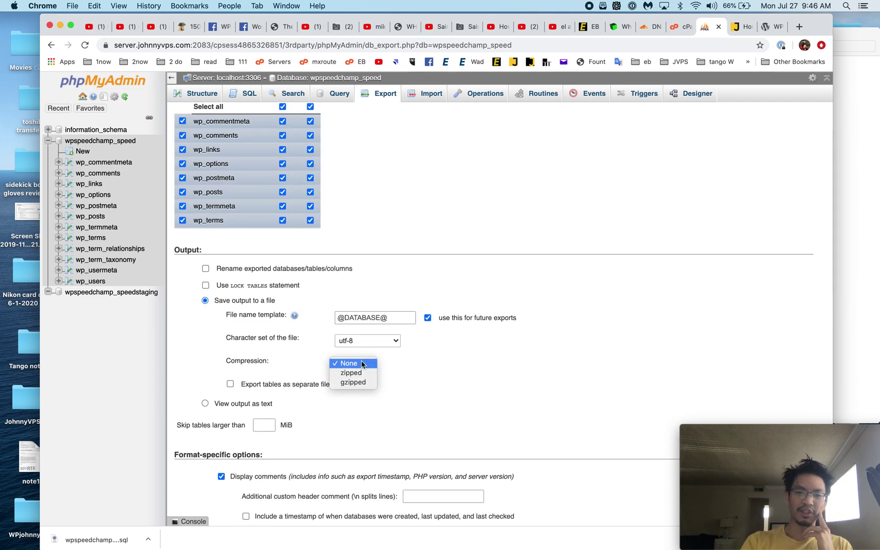
left_click(353, 382)
scroll(353, 390, "down", 8)
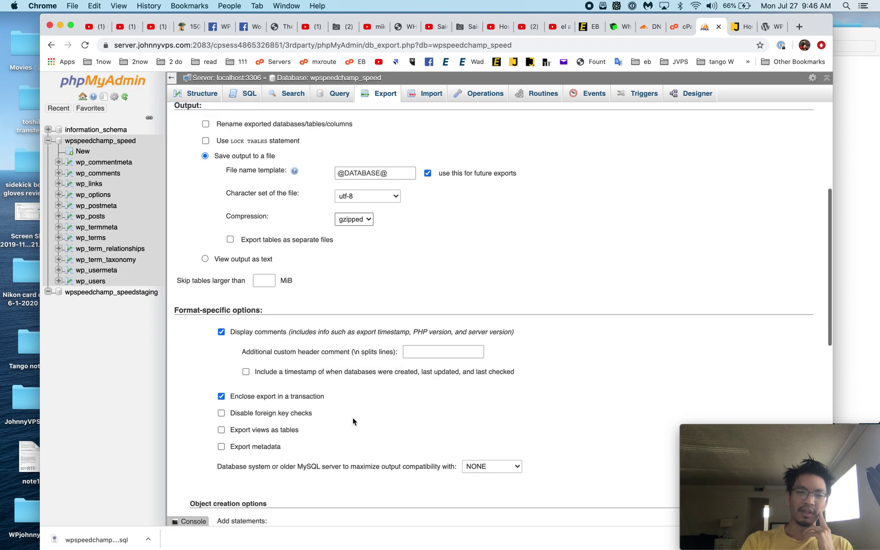
scroll(192, 517, "down", 9)
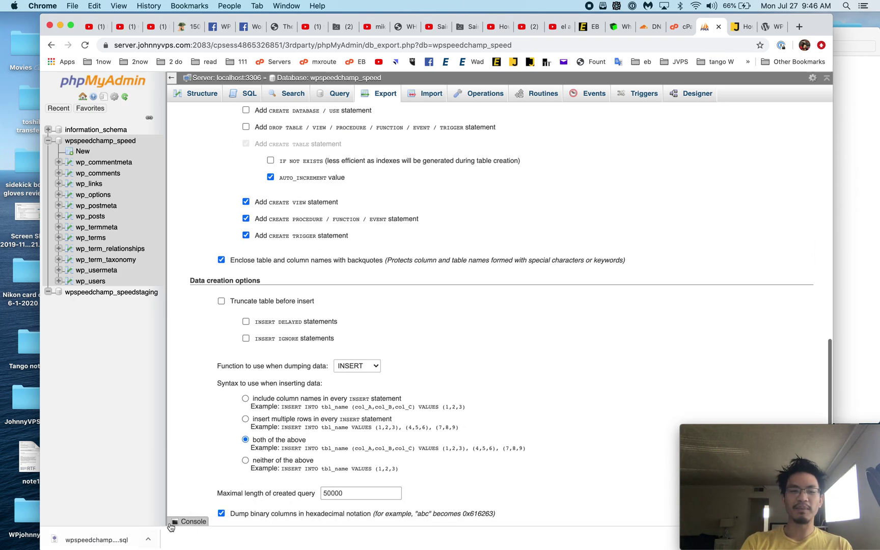
scroll(197, 468, "down", 1)
left_click(193, 477)
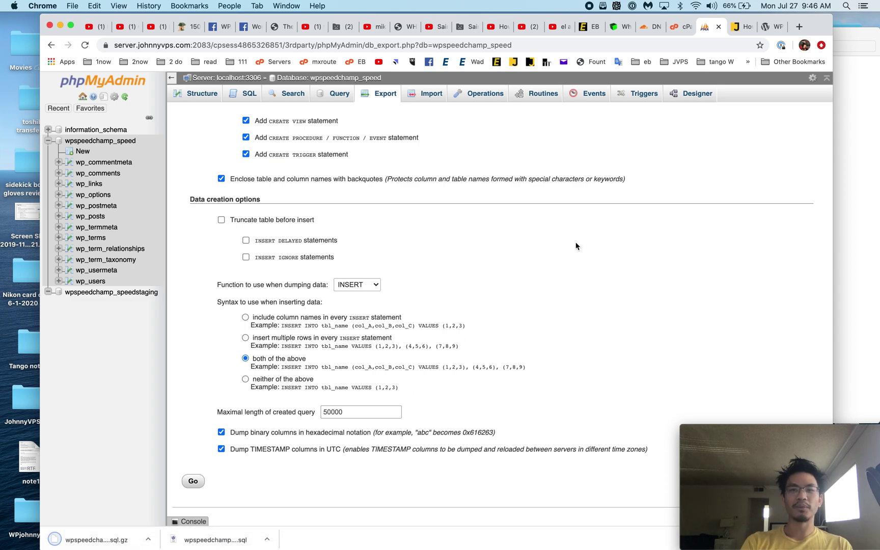
scroll(578, 241, "up", 20)
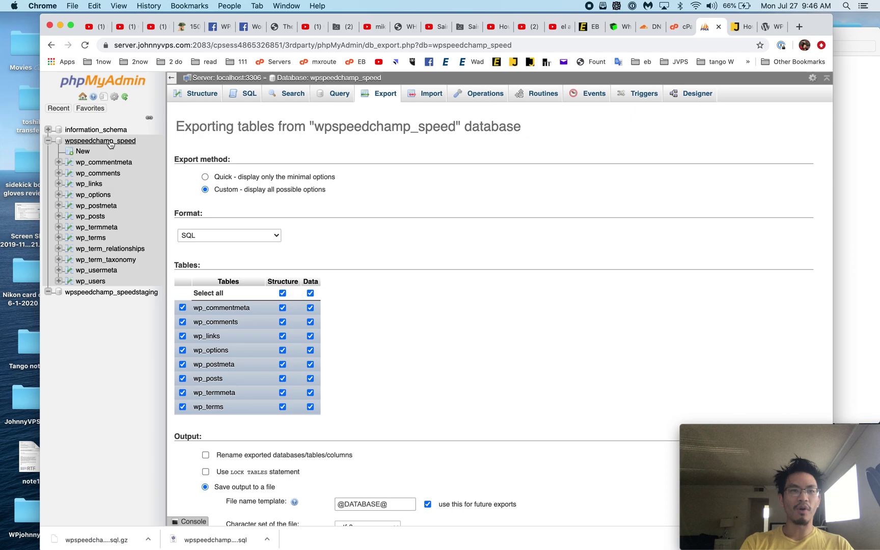
left_click(120, 292)
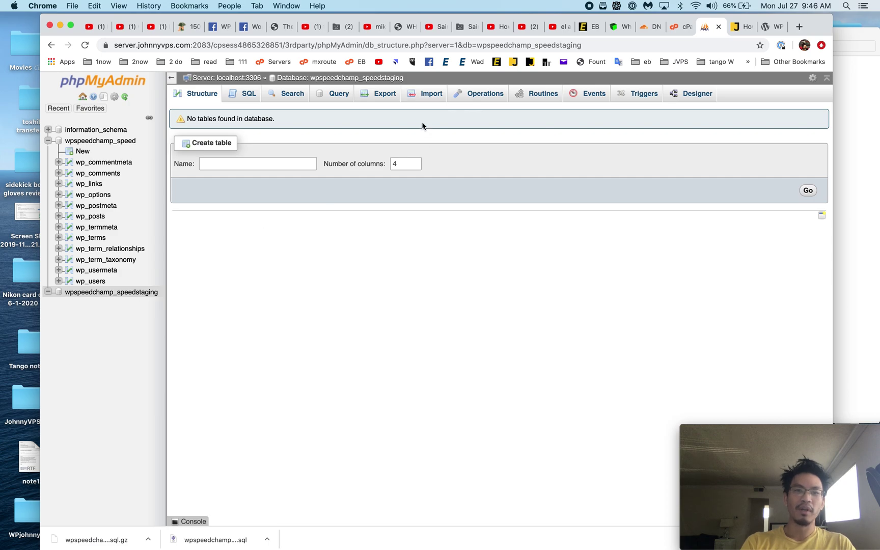
Step: Import wpspeedchamp_speed.sql into wpspeedchamp_speedstaging, creating its 12 WordPress tables
left_click(431, 94)
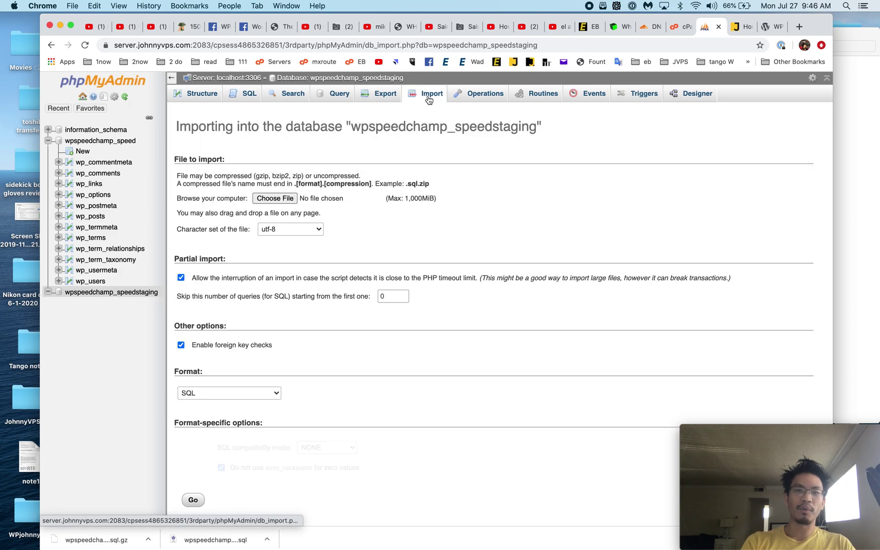
left_click(275, 198)
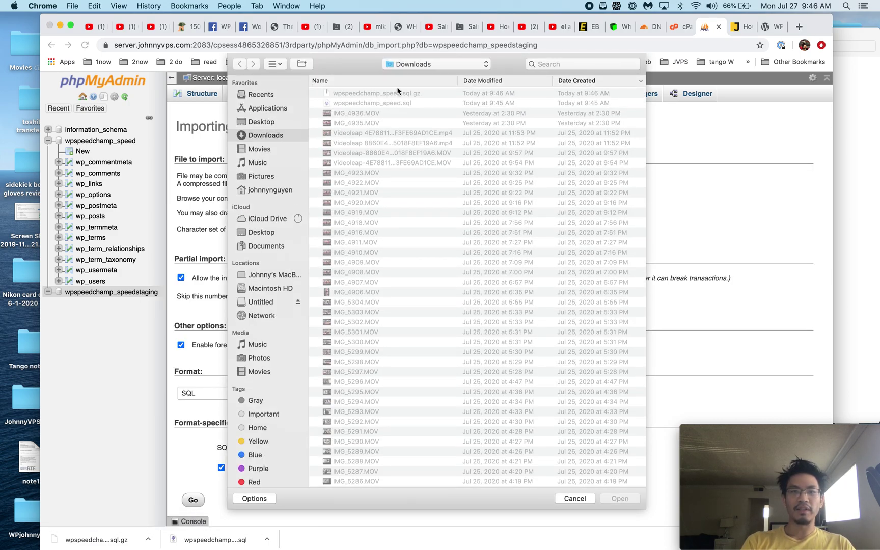
left_click(386, 103)
scroll(459, 103, "right", 5)
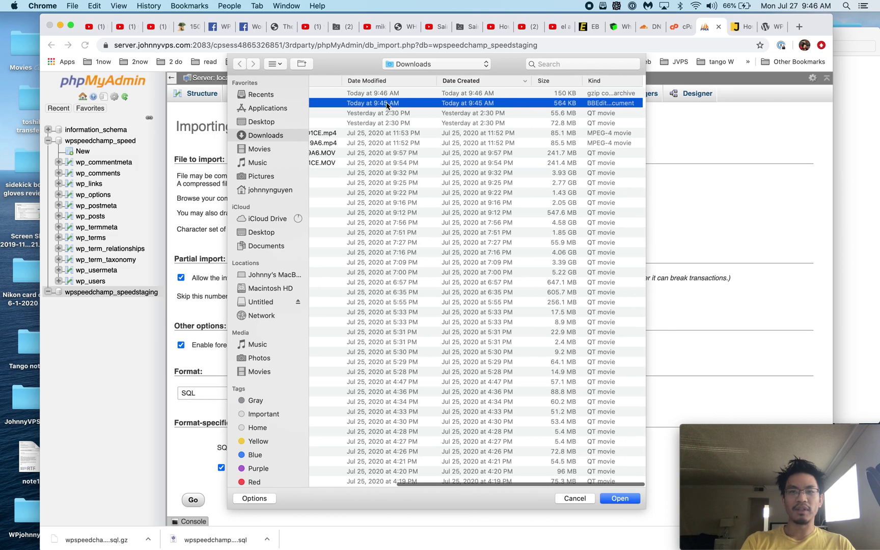
scroll(523, 108, "left", 5)
scroll(561, 106, "right", 5)
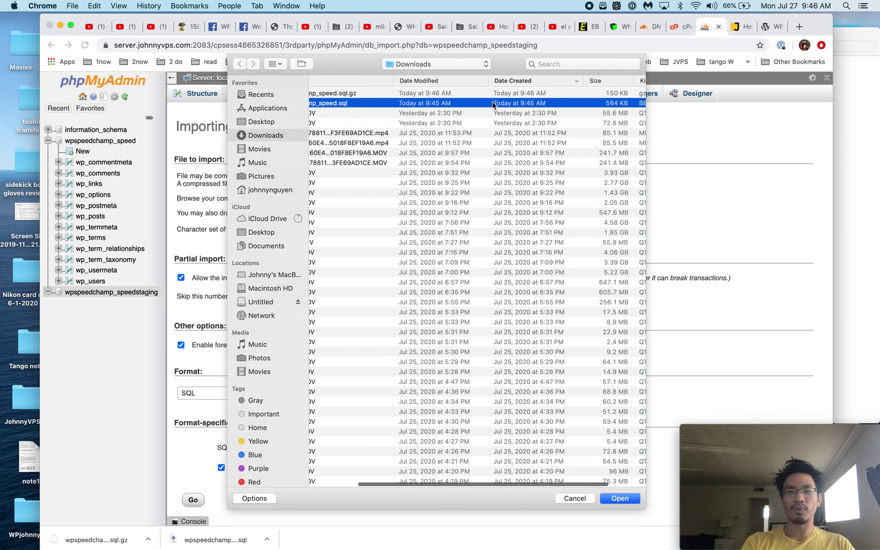
scroll(574, 106, "left", 5)
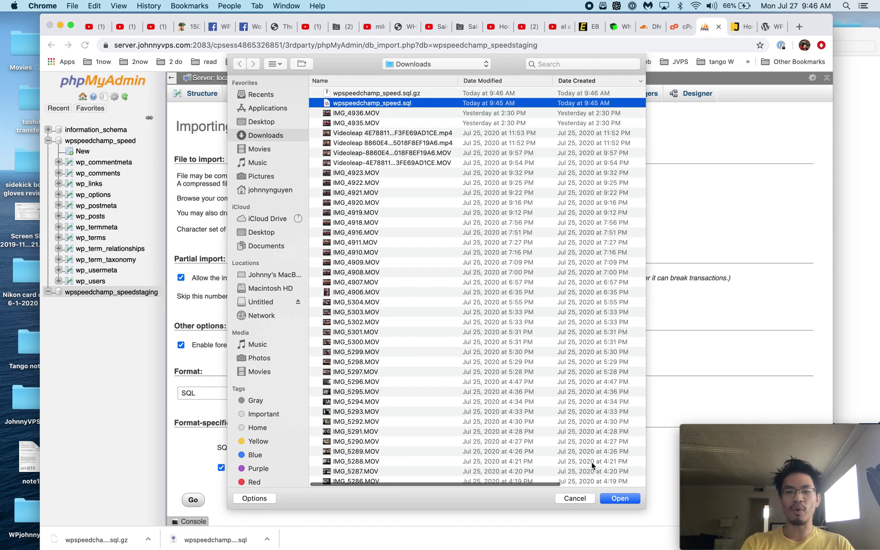
left_click(619, 498)
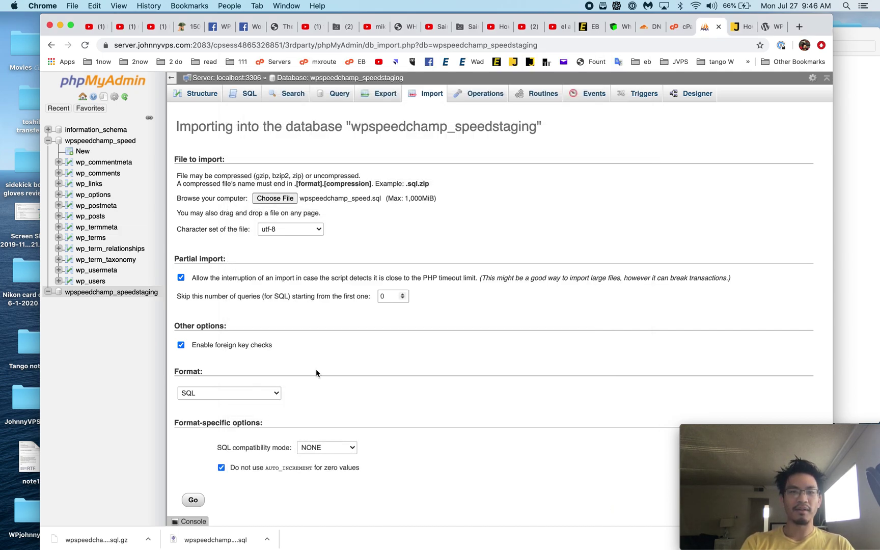
scroll(229, 437, "down", 1)
left_click(193, 479)
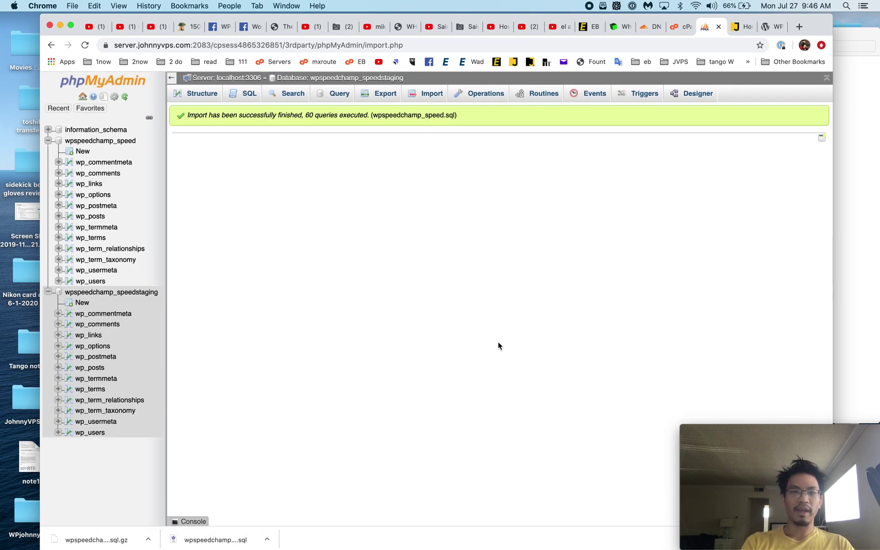
left_click(112, 292)
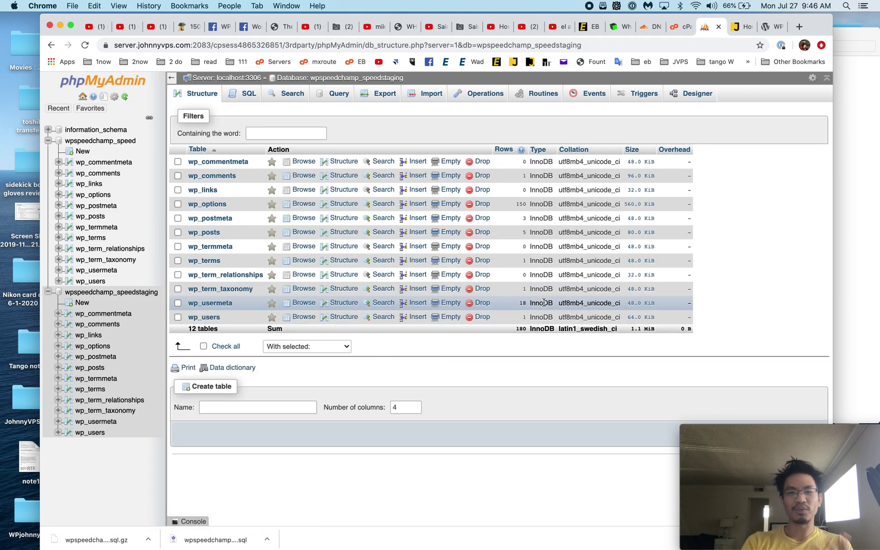
left_click(97, 347)
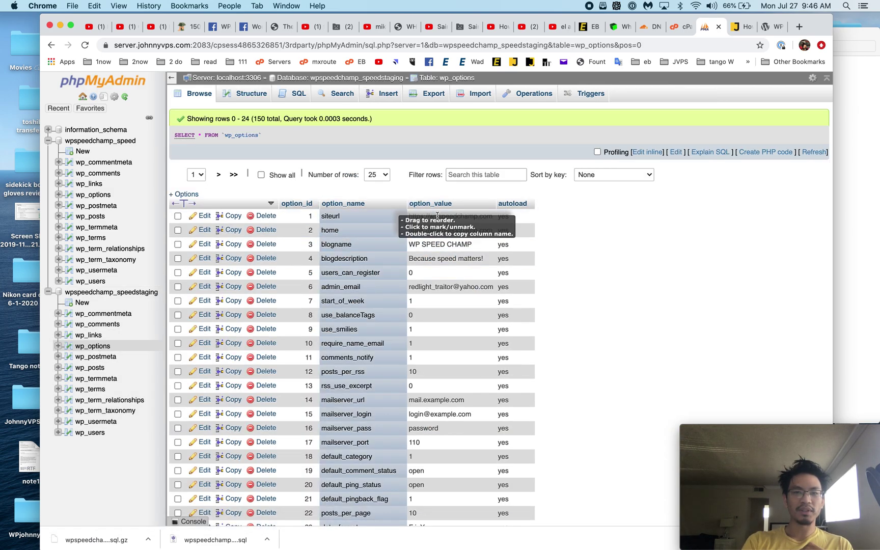
double_click(441, 216)
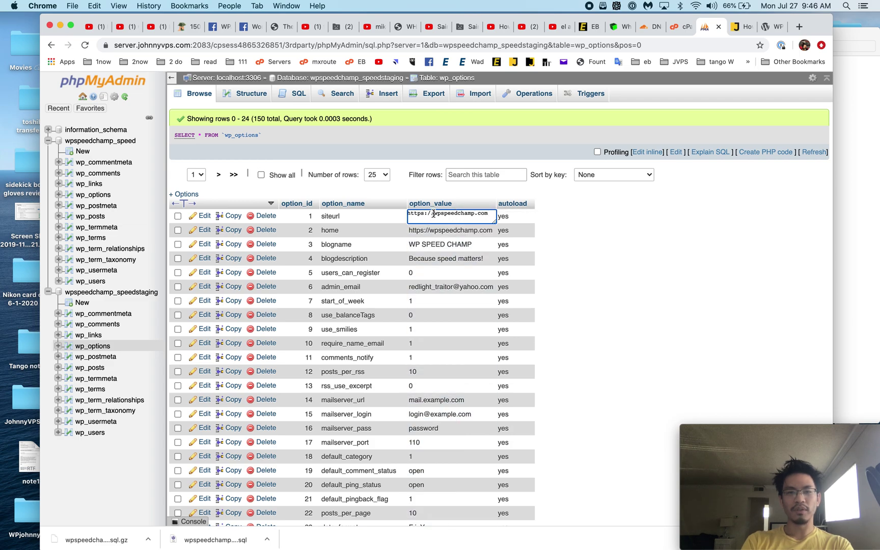
left_click(434, 213)
type("staging.")
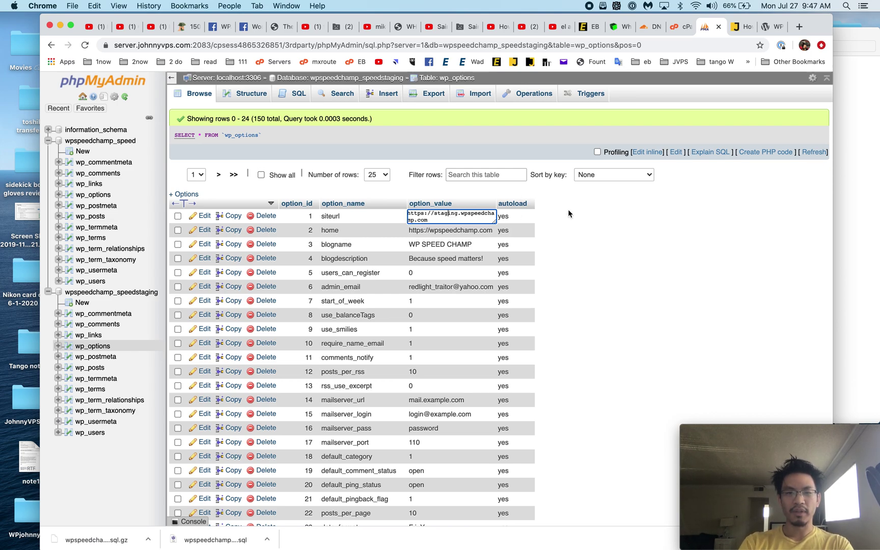
left_click(593, 213)
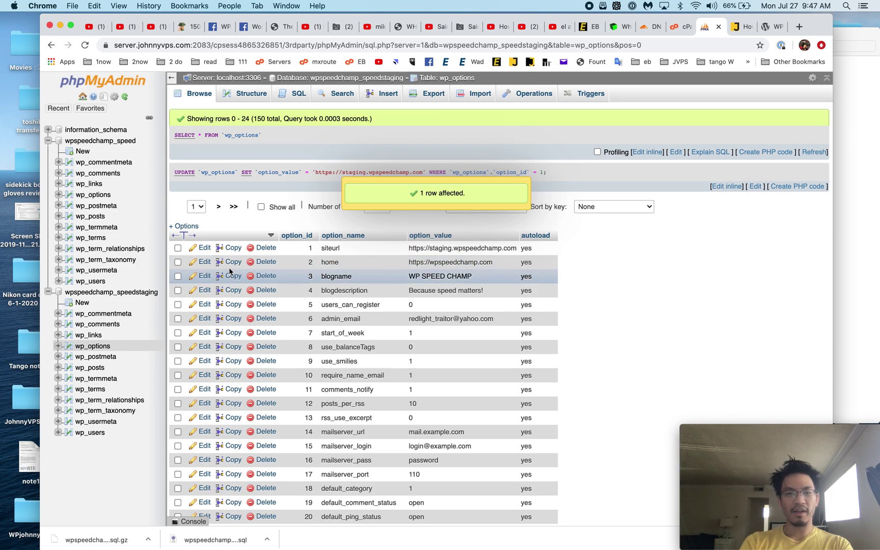
left_click(204, 262)
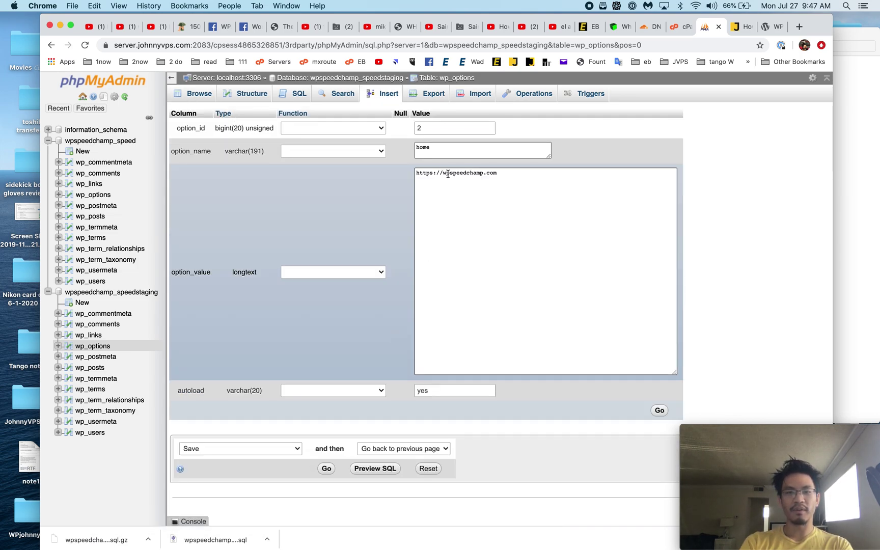
left_click(443, 174)
type("staging.")
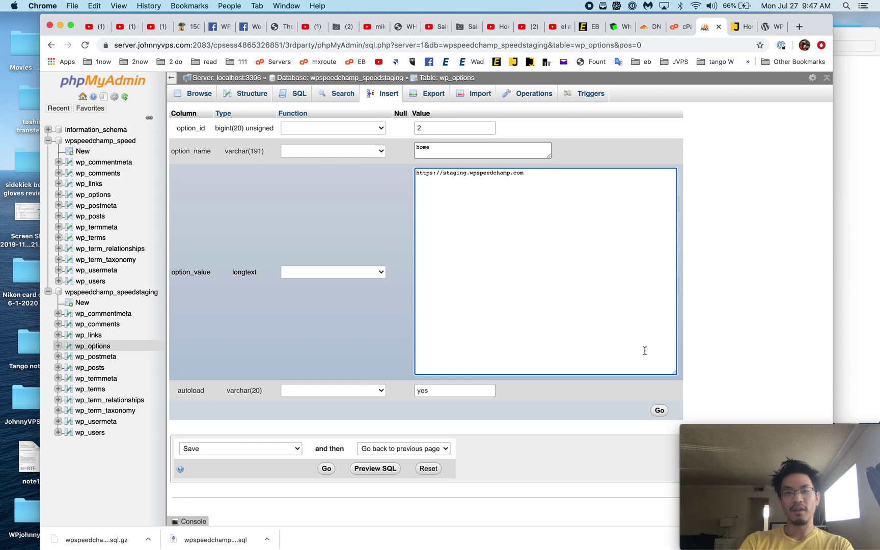
left_click(660, 411)
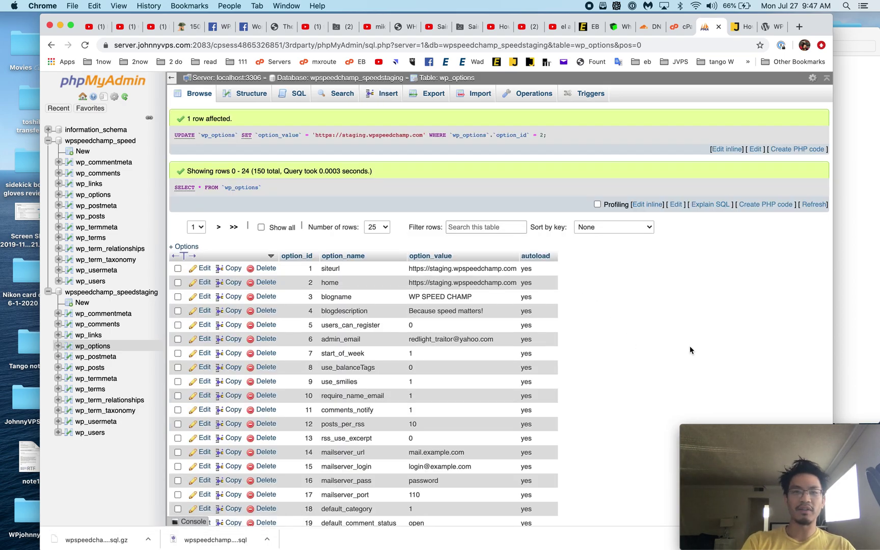
scroll(595, 287, "down", 5)
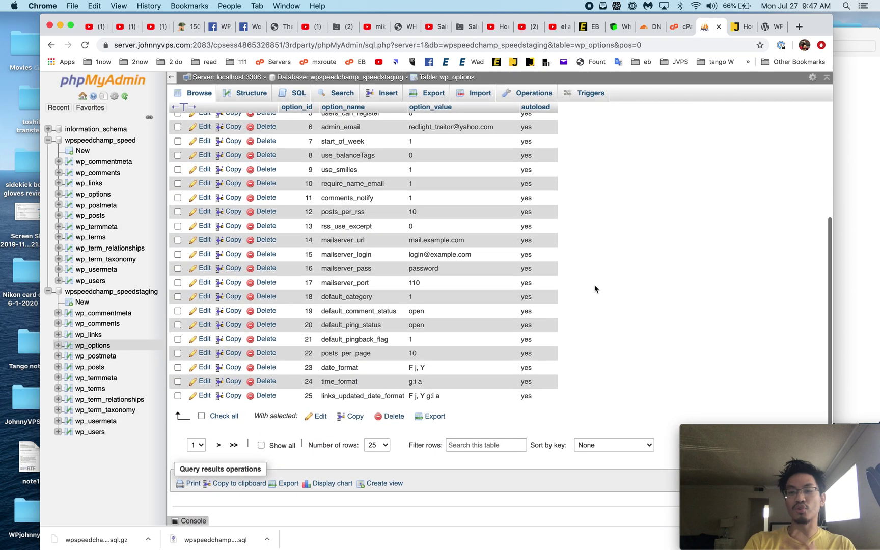
scroll(595, 287, "up", 5)
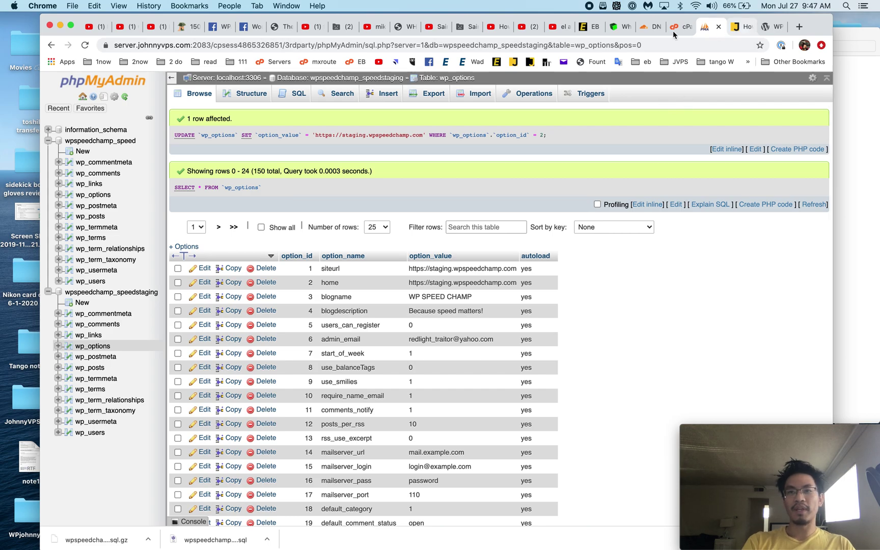
Step: Open the staging folder's wp-config.php in File Manager's code editor
left_click(675, 28)
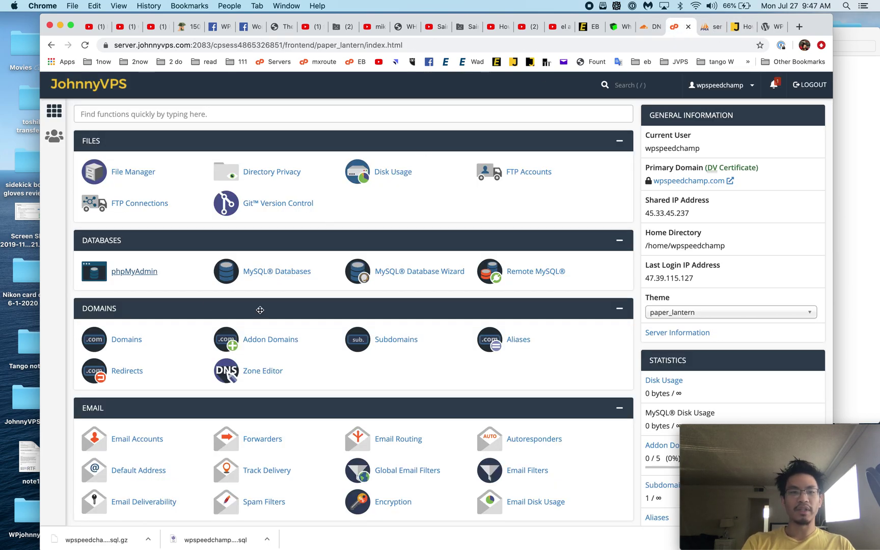
left_click(133, 173)
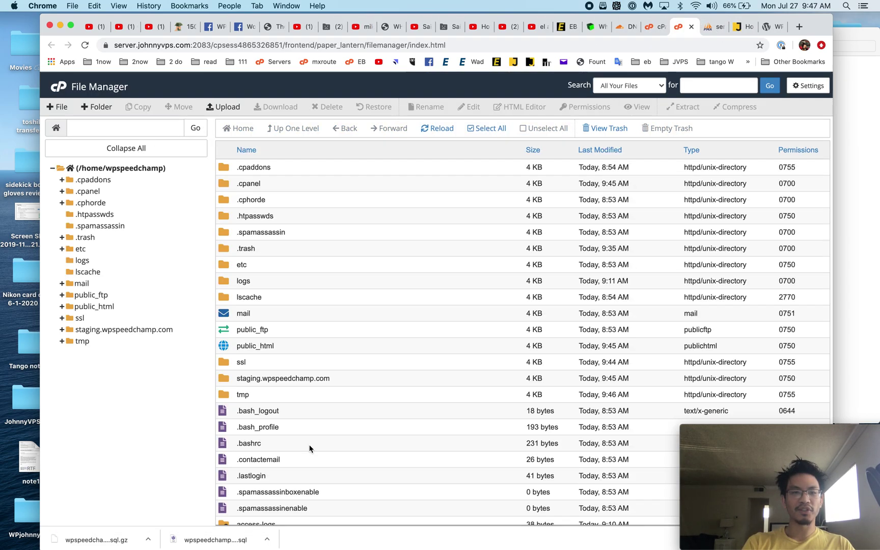
left_click(120, 330)
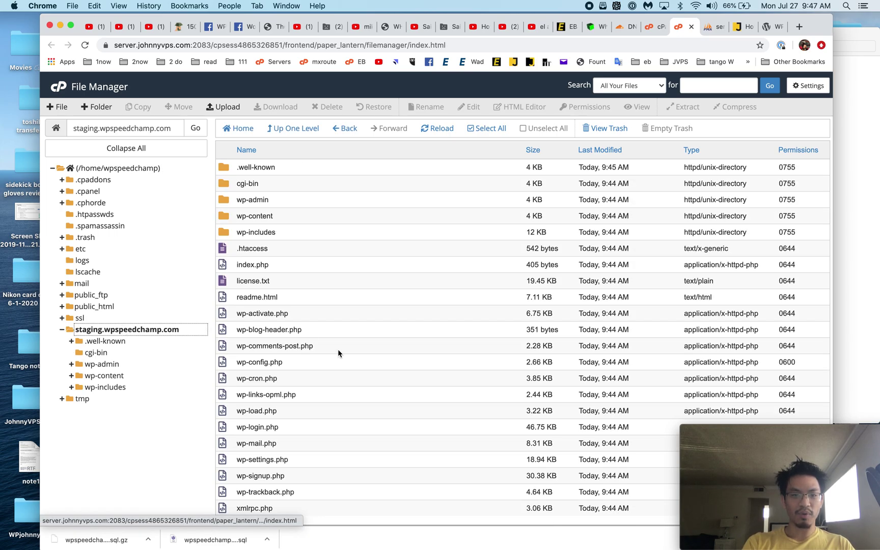
left_click(275, 362)
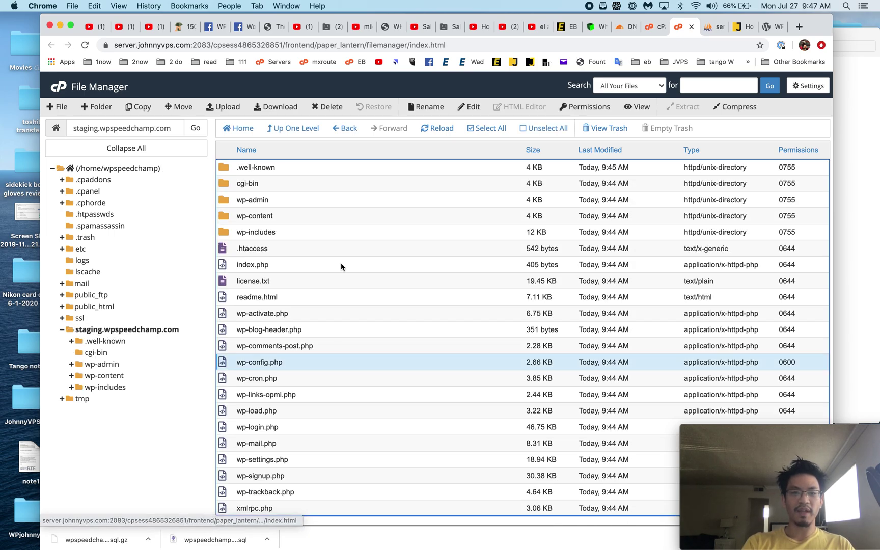
left_click(473, 106)
left_click(530, 379)
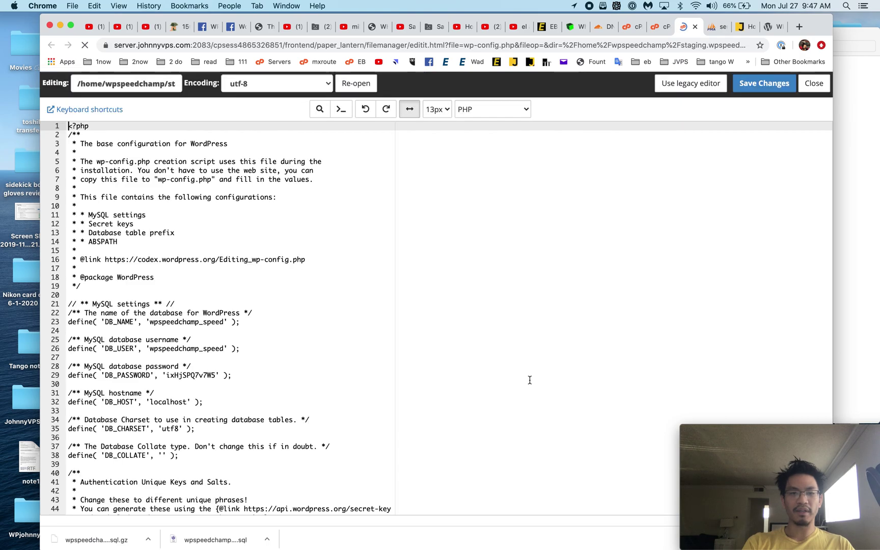
Step: Append 'staging' to DB_NAME and DB_USER in wp-config.php and save the changes
left_click(224, 322)
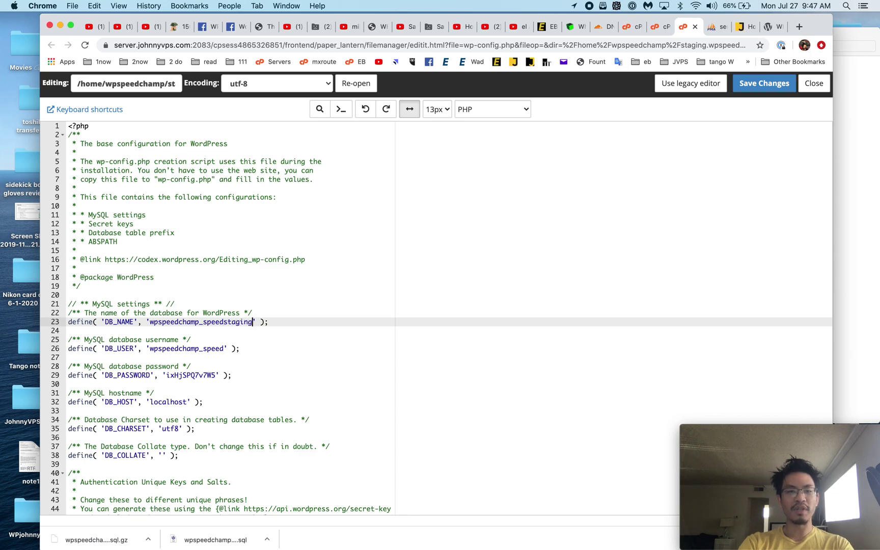
type("staging")
left_click(225, 349)
type("sta")
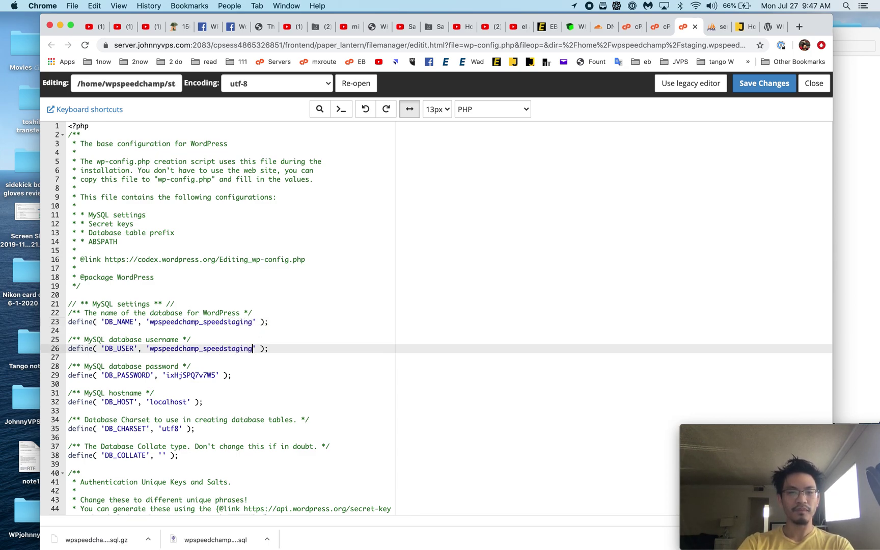
left_click(201, 356)
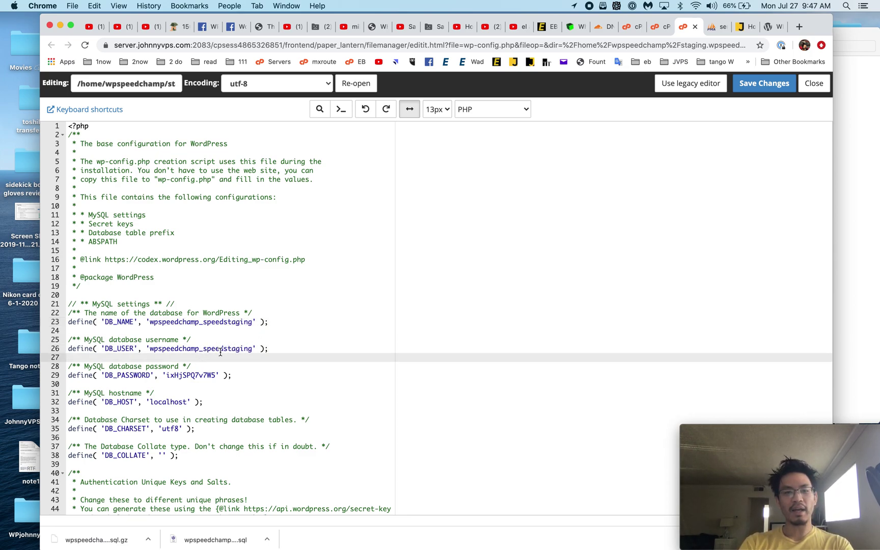
double_click(221, 350)
left_click(241, 350)
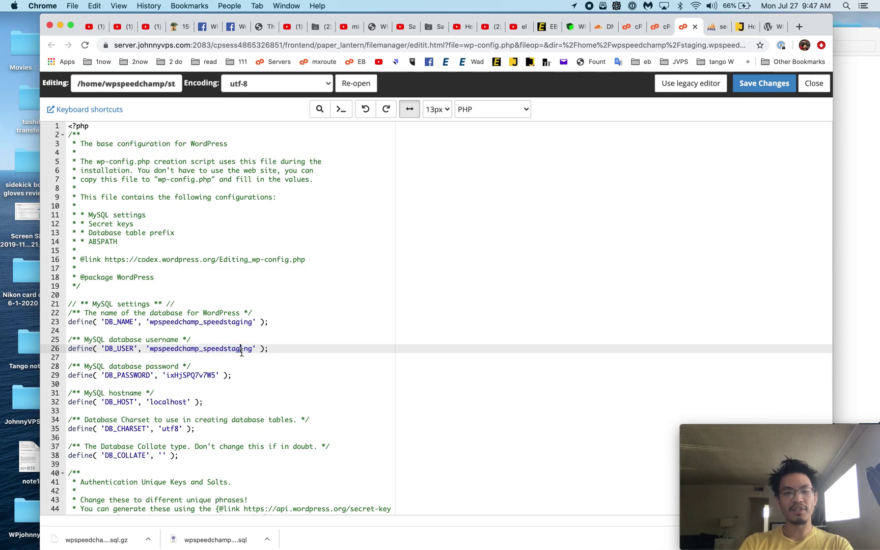
double_click(173, 377)
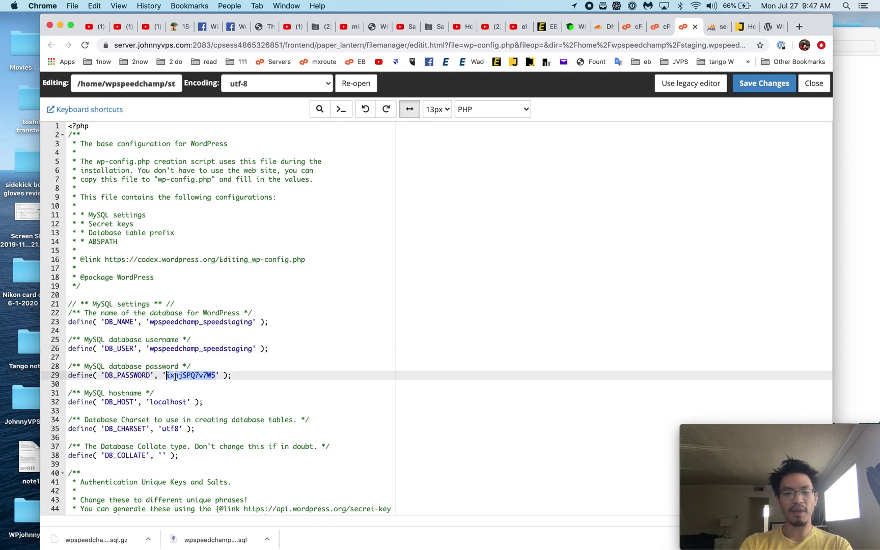
left_click(764, 83)
left_click(658, 28)
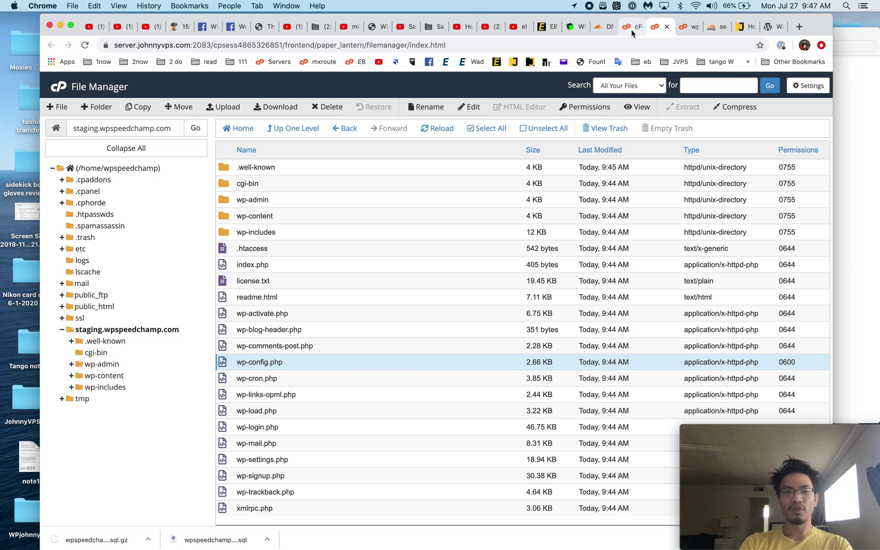
Step: Create a new MySQL database user named 'staging' with a pasted password
left_click(631, 30)
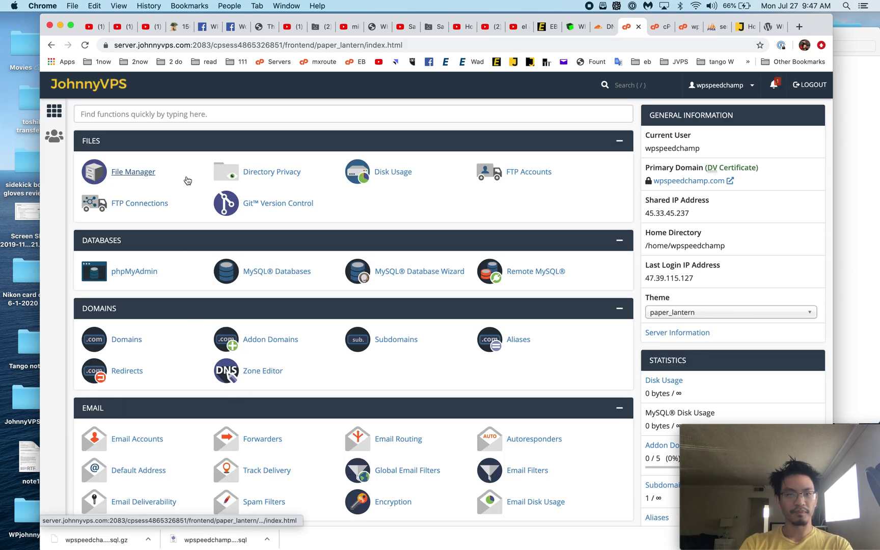
left_click(275, 271)
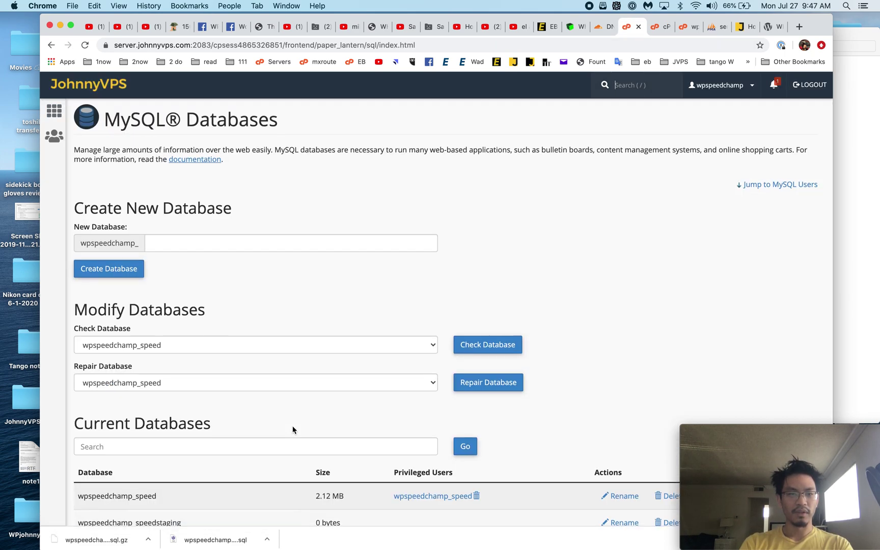
scroll(293, 428, "down", 15)
scroll(291, 427, "up", 5)
left_click(243, 223)
type("staging")
key("Tab")
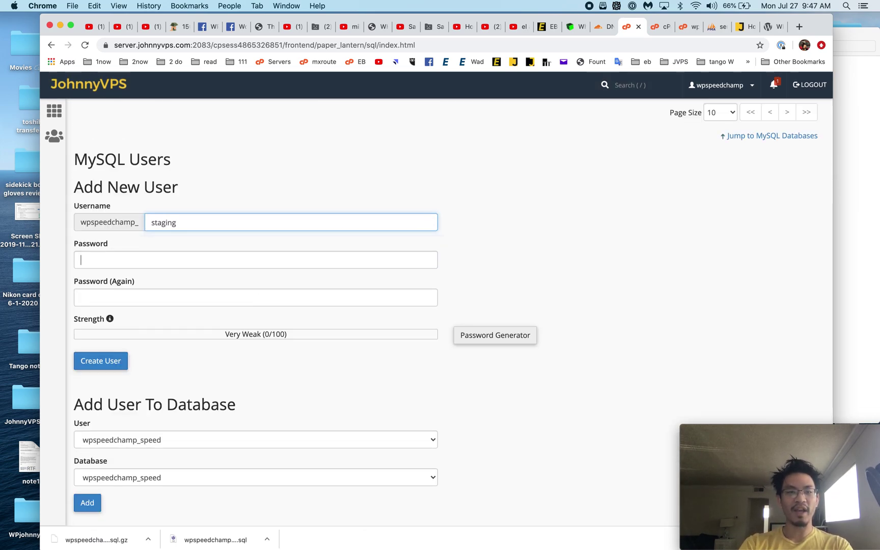
key("super+v")
left_click(133, 298)
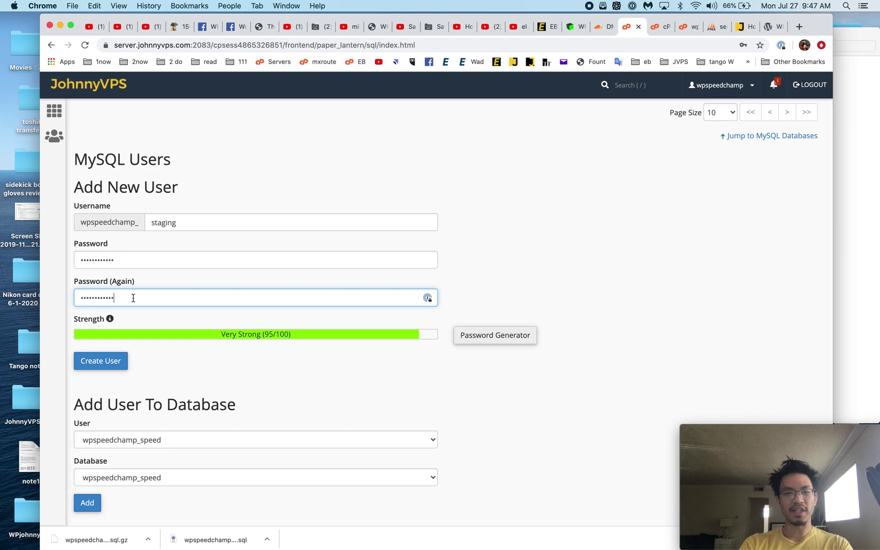
left_click(98, 371)
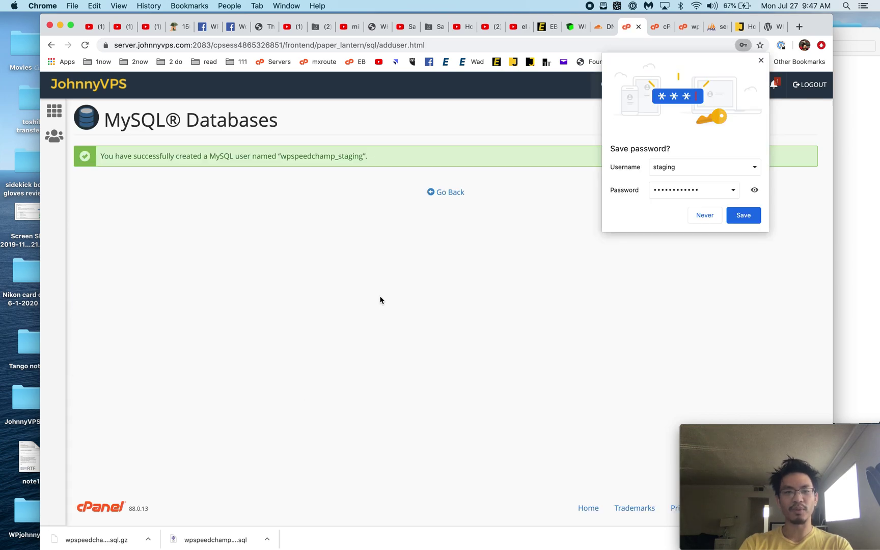
left_click(450, 192)
Step: Add the staging user to the wpspeedchamp_speedstaging database with ALL PRIVILEGES
scroll(206, 348, "down", 10)
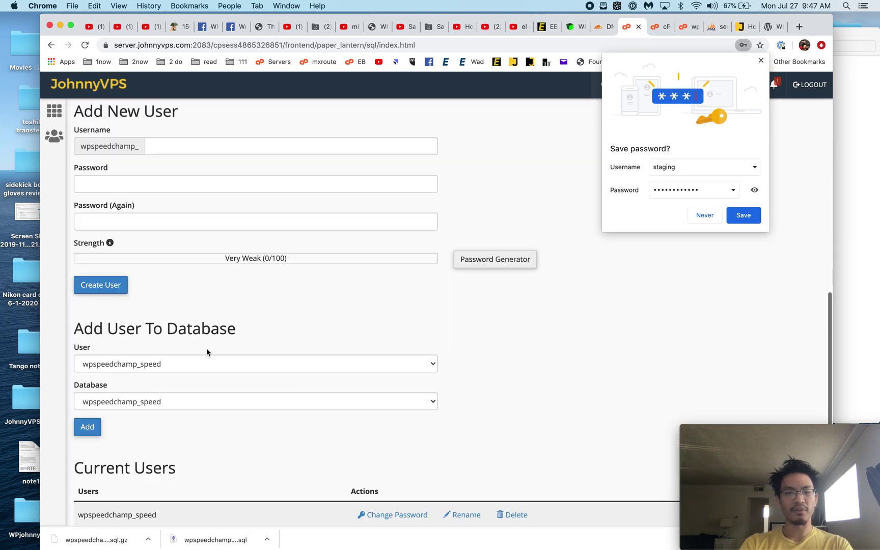
left_click(164, 367)
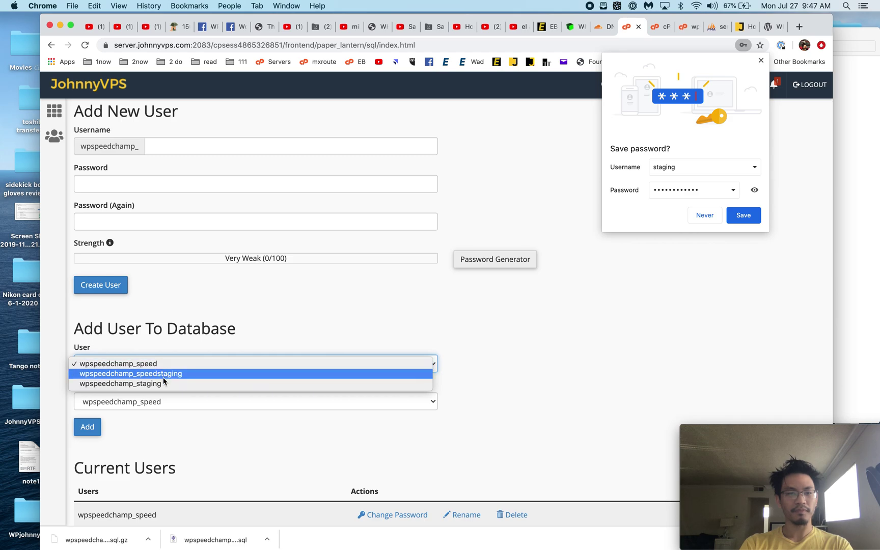
left_click(163, 377)
left_click(164, 401)
left_click(164, 412)
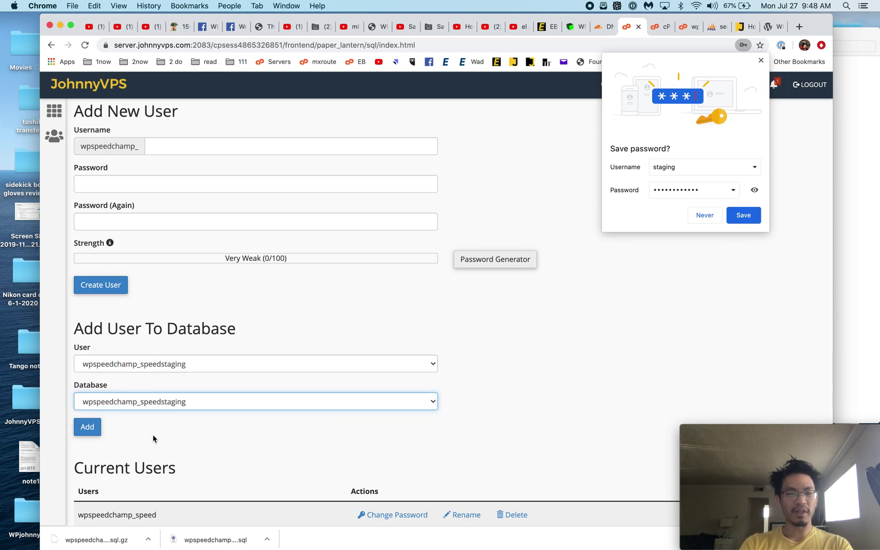
left_click(153, 436)
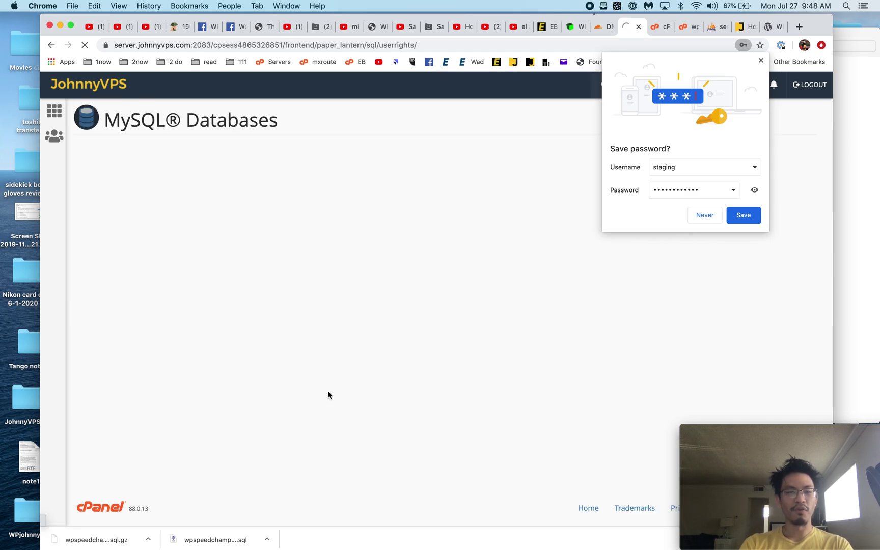
left_click(109, 213)
scroll(204, 273, "down", 3)
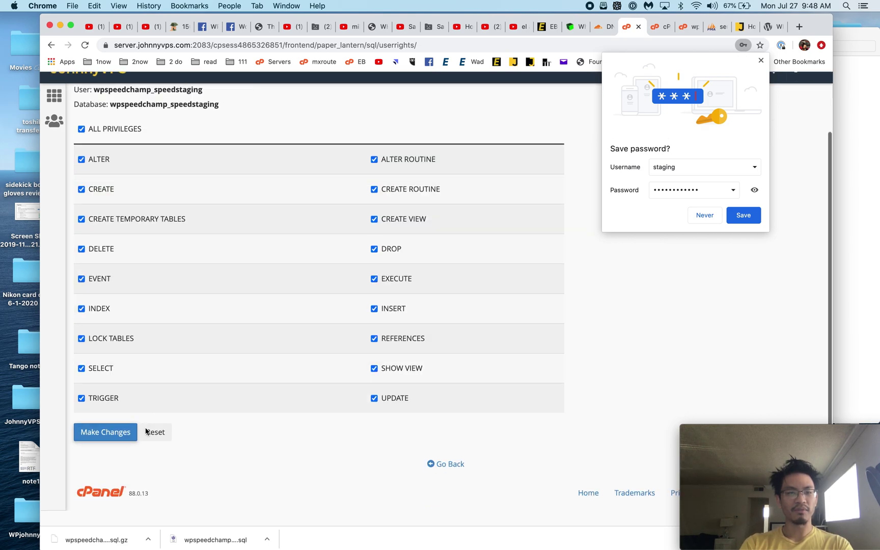
left_click(122, 447)
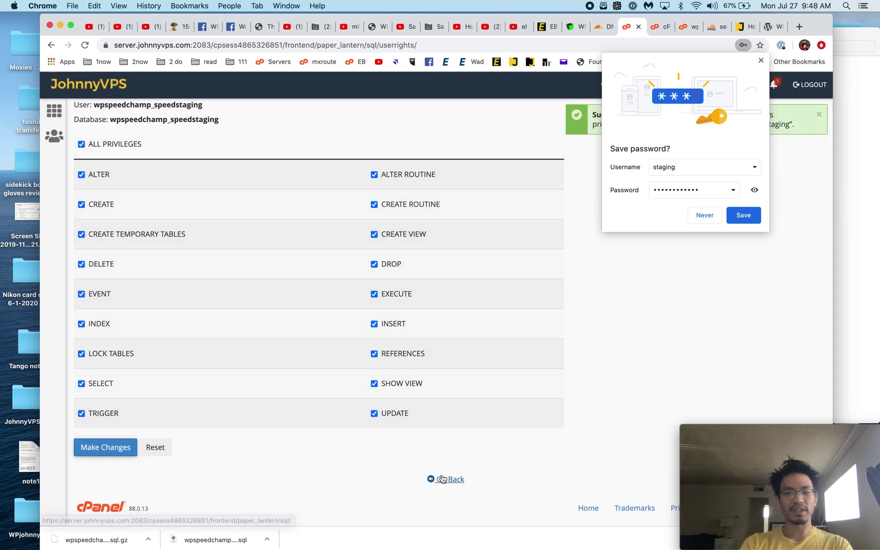
left_click(448, 479)
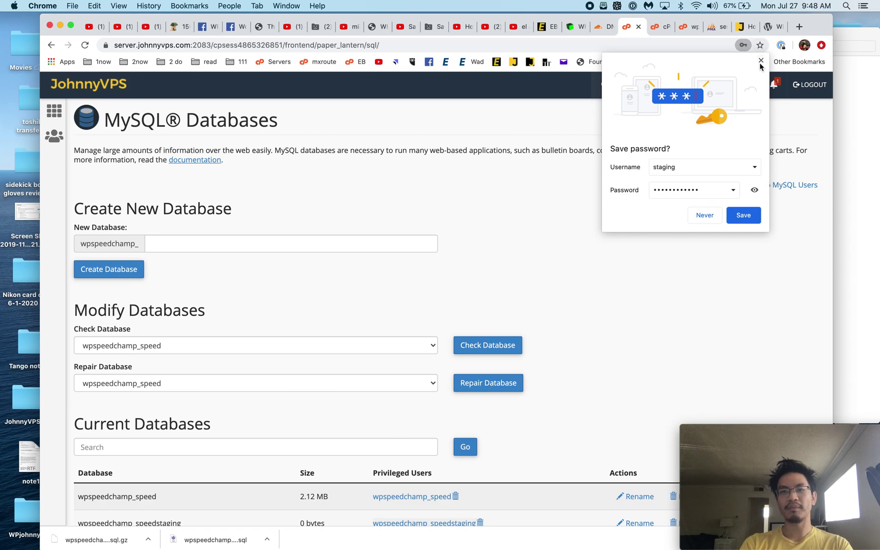
left_click(761, 60)
Step: In Cloudflare's DNS settings for wpspeedchamp.com, start a new record named staging
left_click(601, 27)
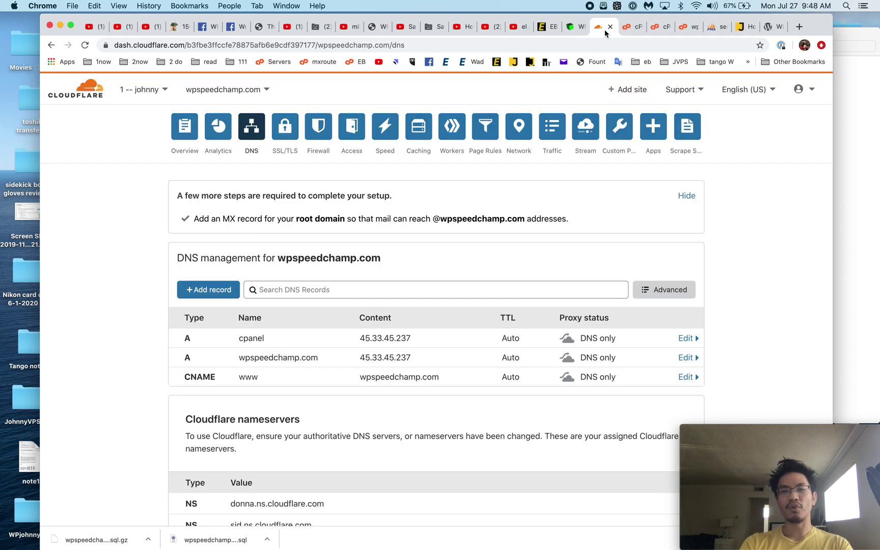
scroll(760, 269, "down", 2)
scroll(541, 297, "up", 2)
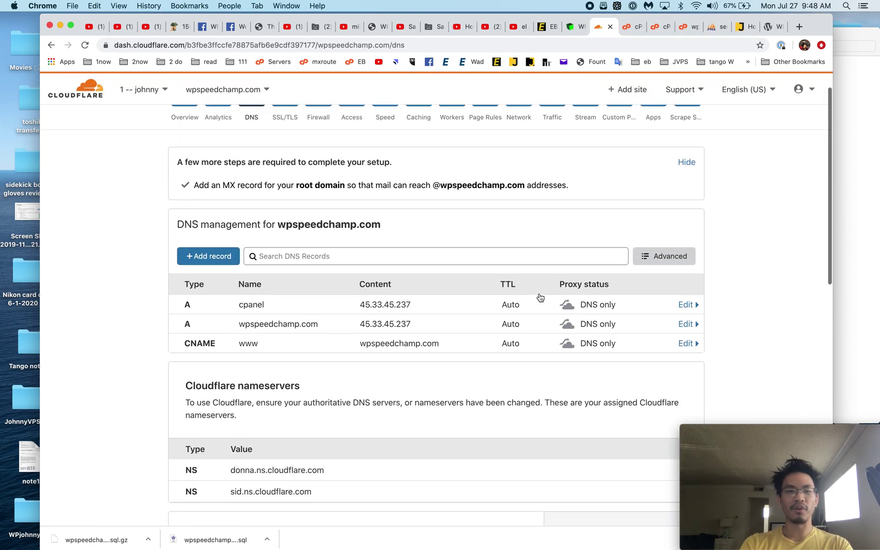
left_click(204, 293)
left_click(262, 355)
type("s")
key("BackSpace")
type("staging")
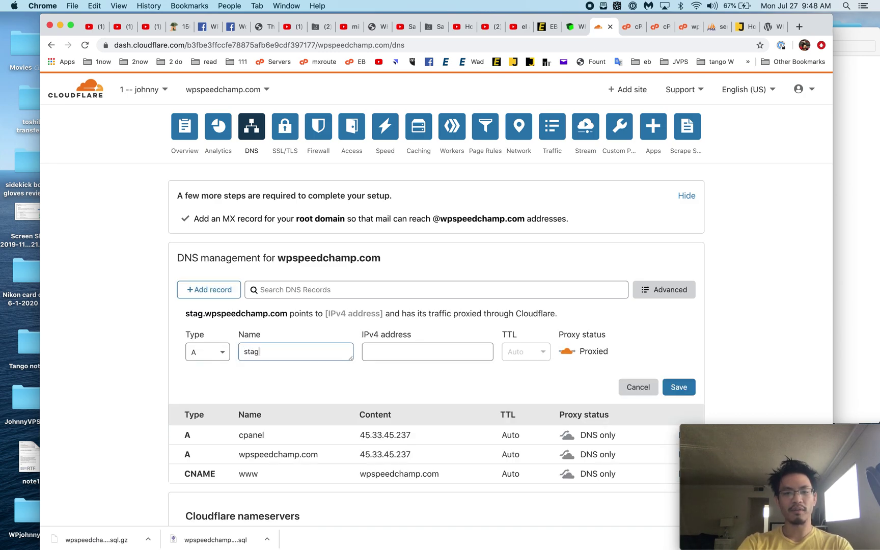
Step: Point the staging record to IPv4 45.33.45.237, set it to DNS only, and save it
key("Tab")
type("45.334")
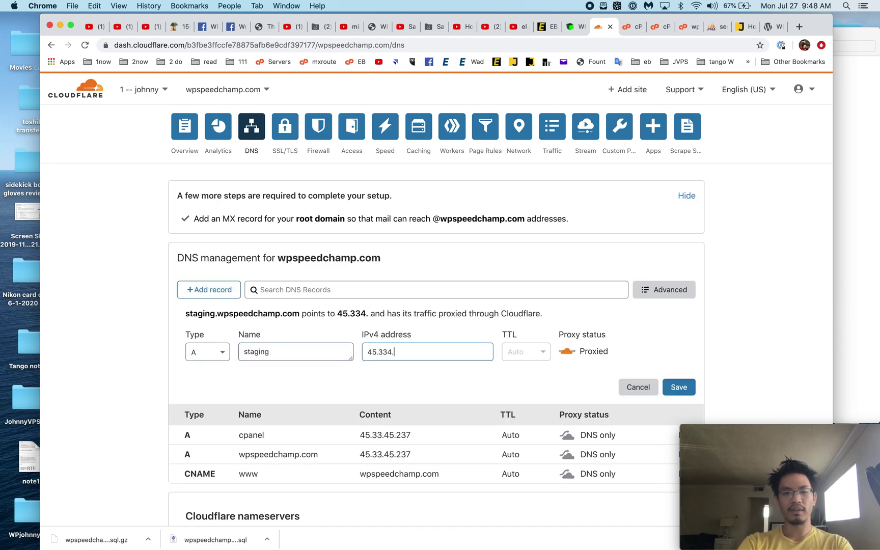
key("BackSpace")
type(".45.237")
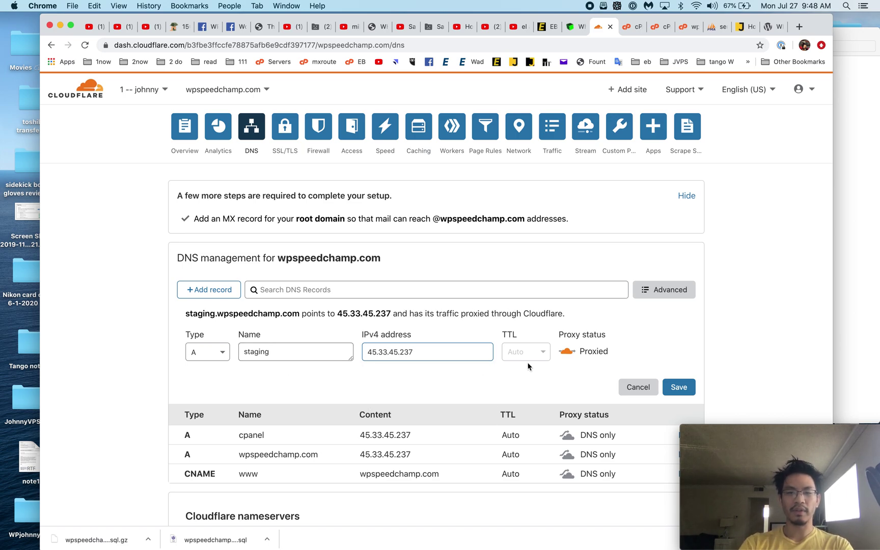
left_click(567, 351)
left_click(685, 390)
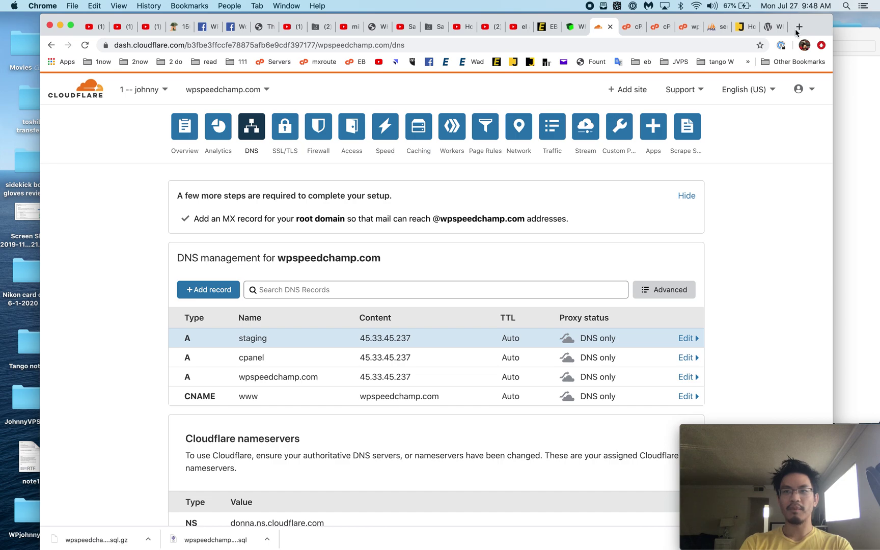
left_click(795, 30)
Step: Load staging.wpspeedchamp.com and reload until the cloned homepage appears
type("stagin")
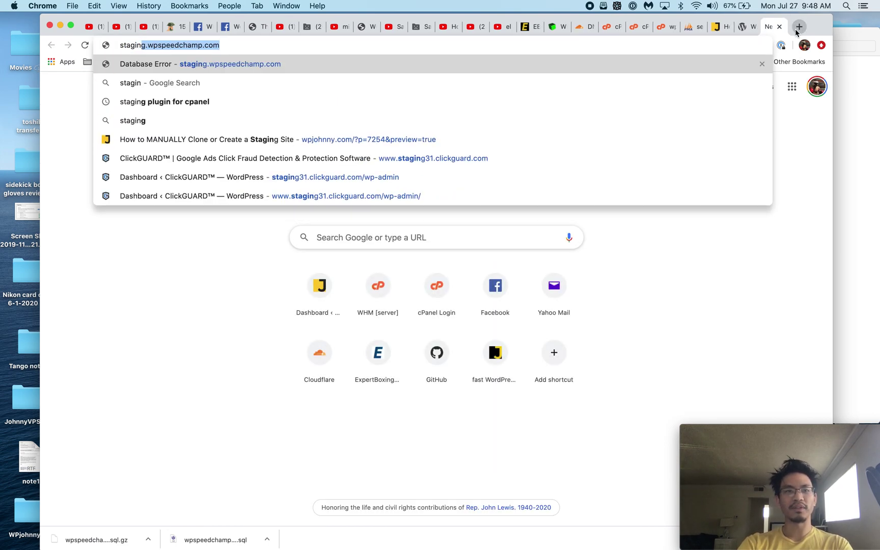
key("Return")
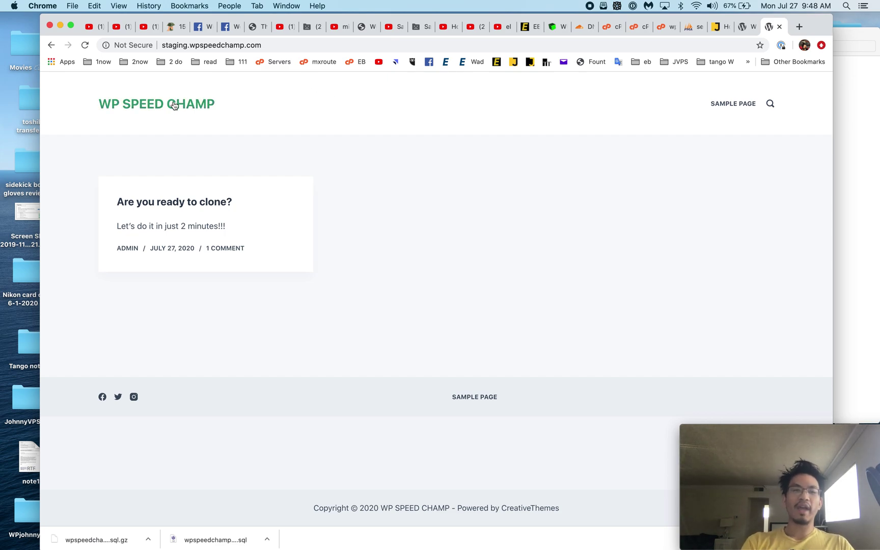
left_click(186, 46)
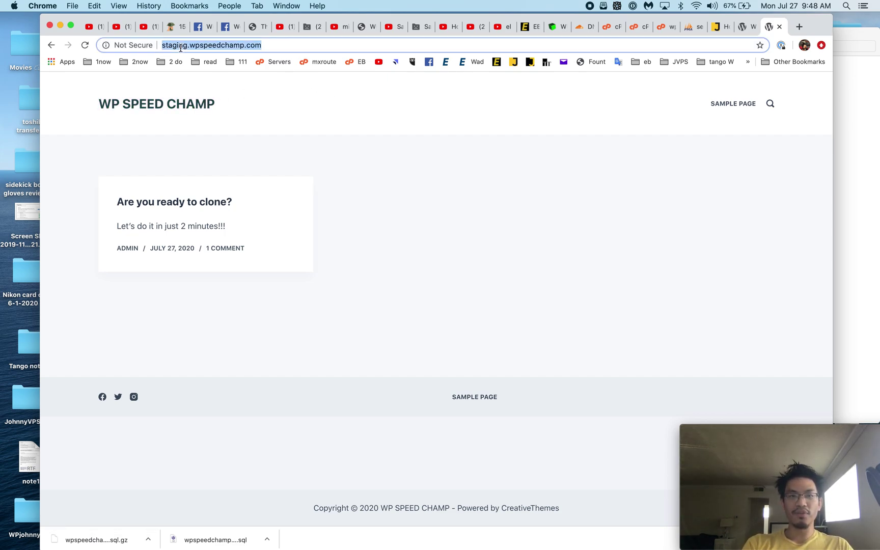
left_click(174, 103)
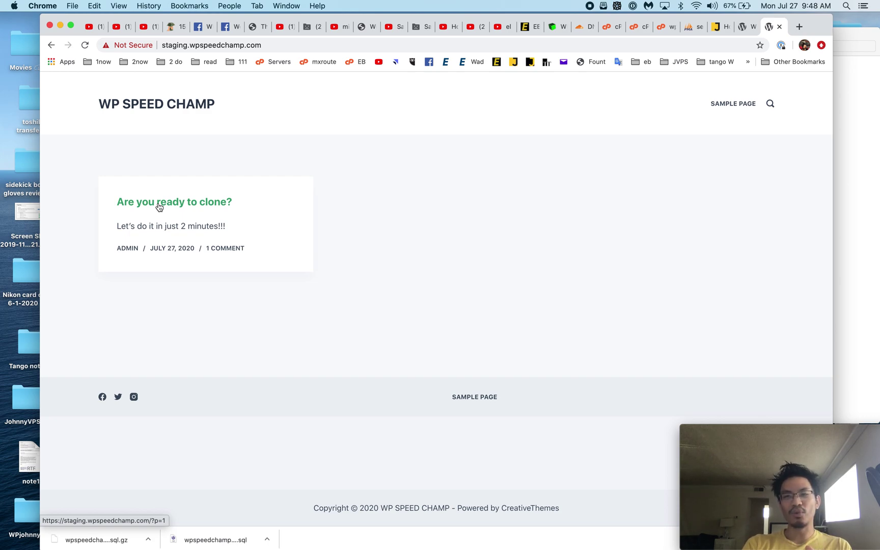
Step: Append wp-admin to the staging URL to reach the WordPress login page
left_click(302, 44)
left_click(303, 44)
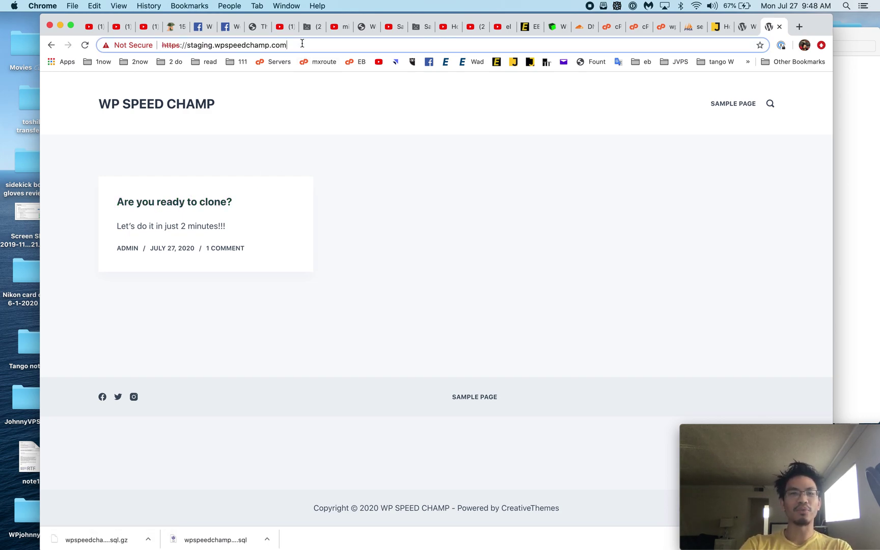
type("wp-admin")
key("Return")
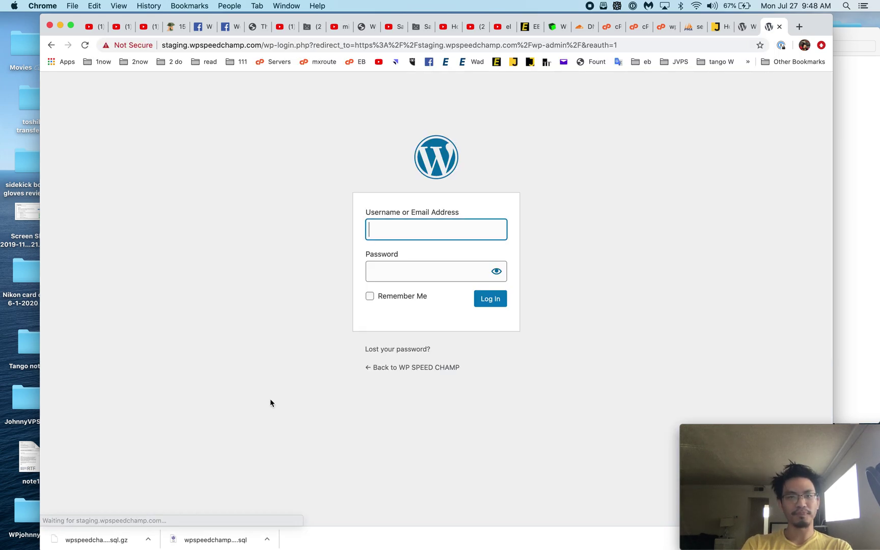
Step: Log in to the staging WordPress admin as admin, re-entering the rejected password
left_click(430, 230)
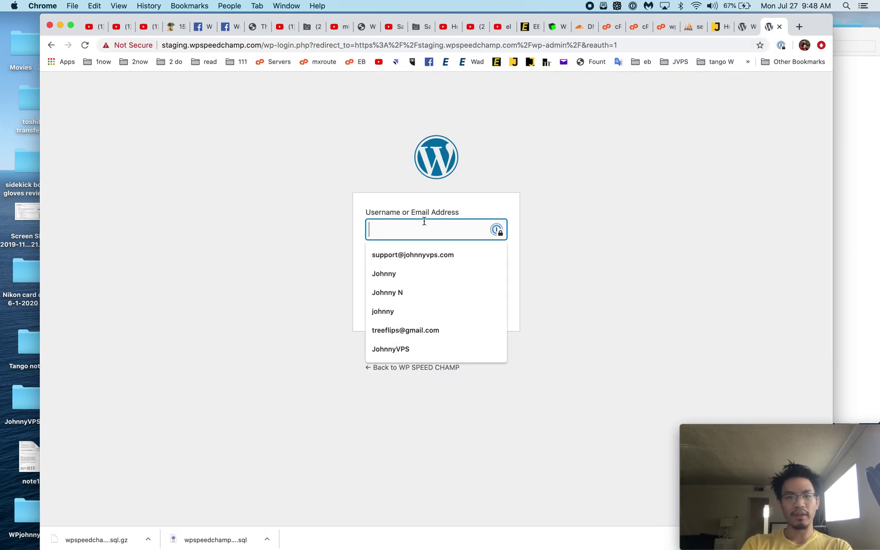
type("admin")
key("Tab")
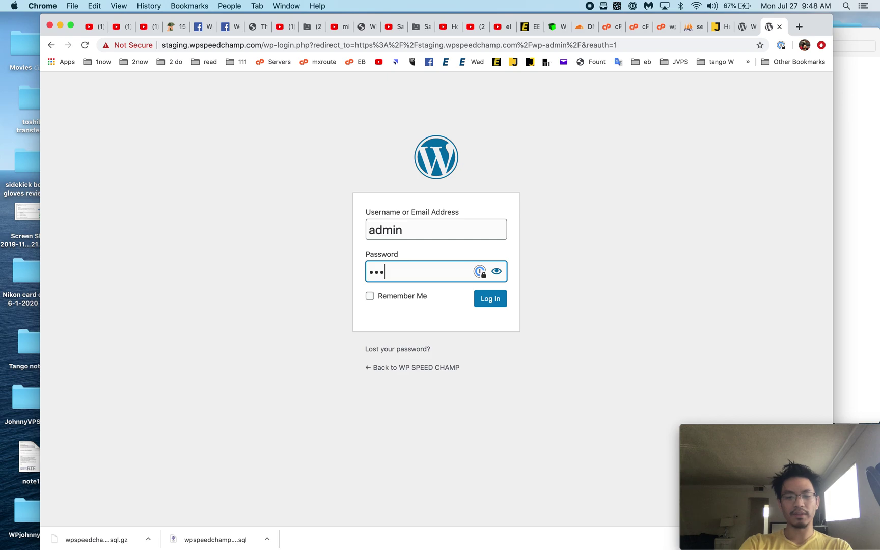
key("Return")
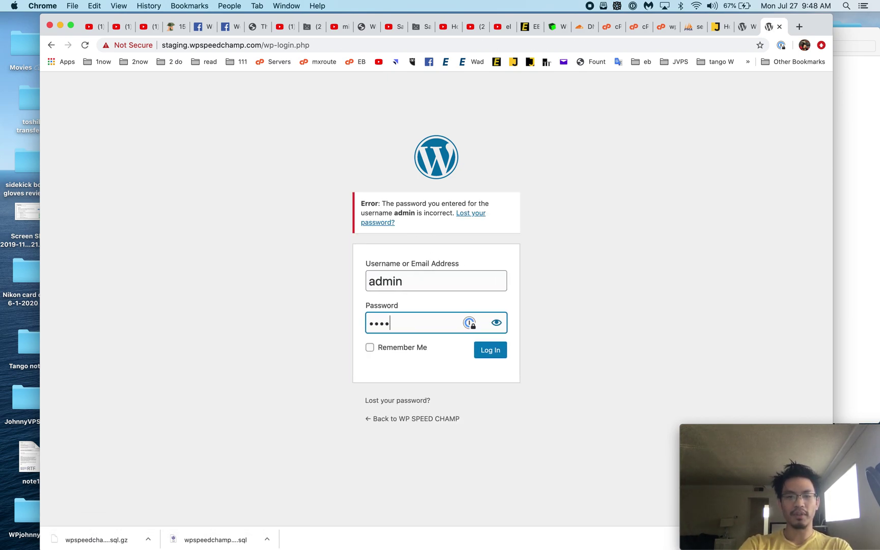
key("super+a")
type("a")
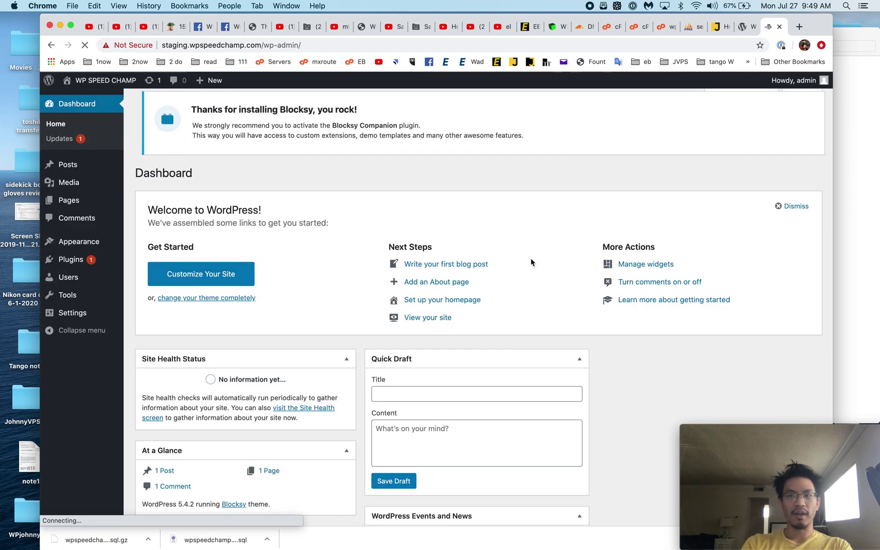
Step: Search Plugins > Add New for Better Search Replace, then install and activate it
mouse_move(69, 260)
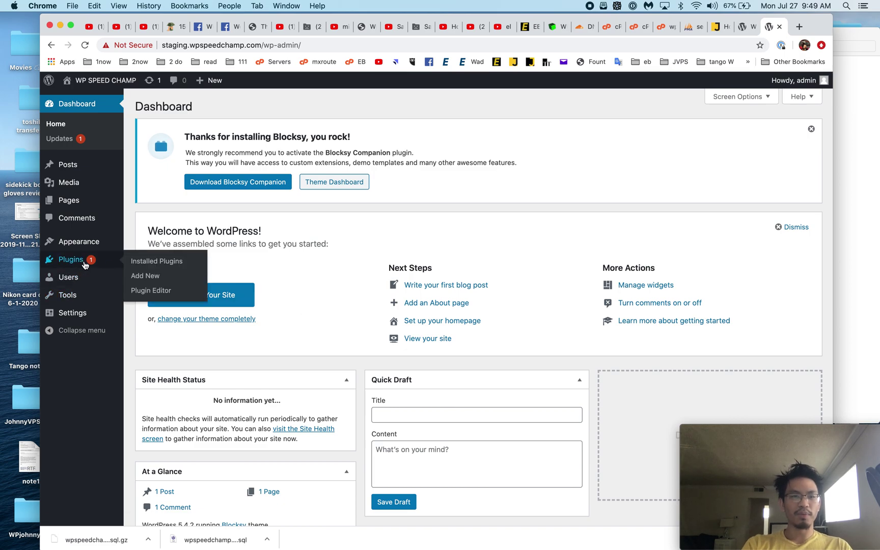
left_click(145, 275)
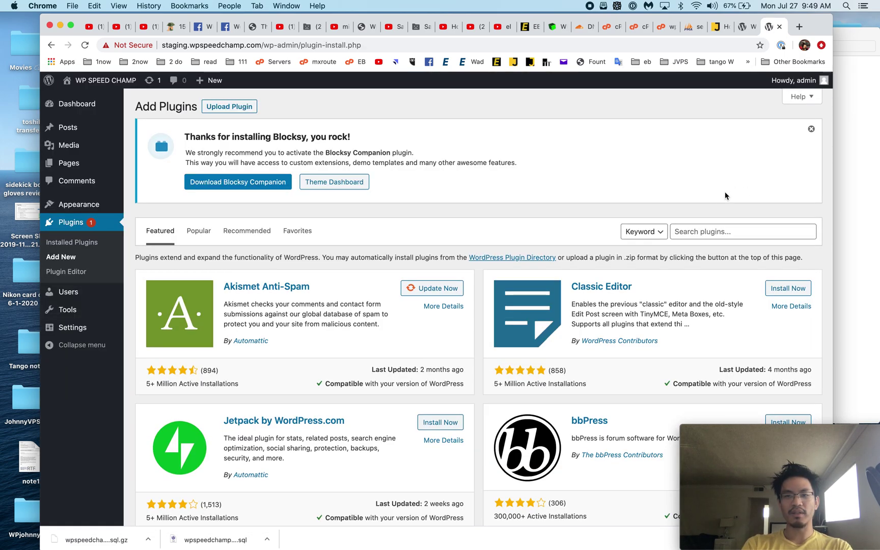
left_click(717, 233)
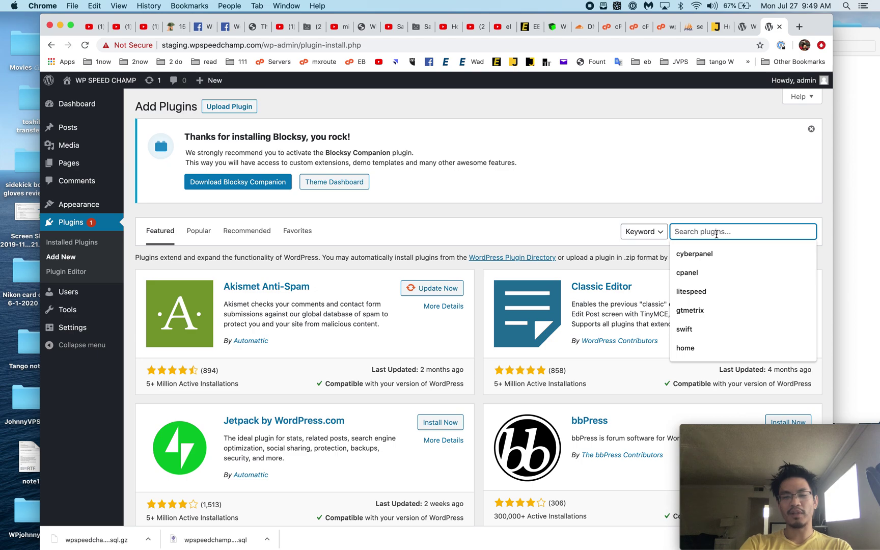
type("better")
left_click(709, 255)
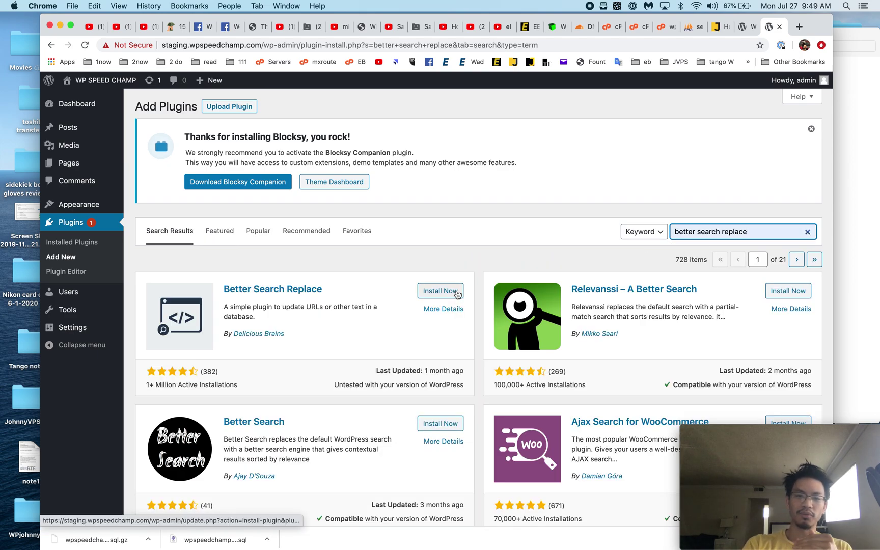
left_click(440, 291)
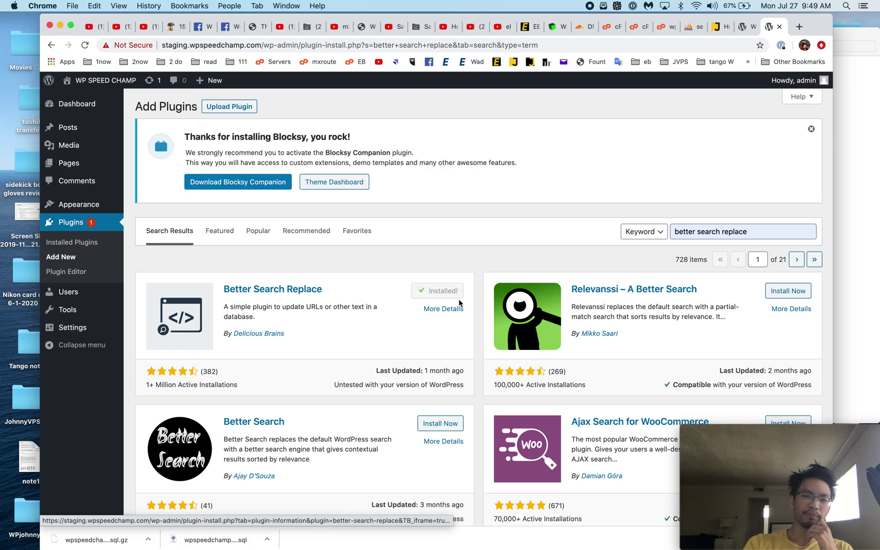
left_click(444, 291)
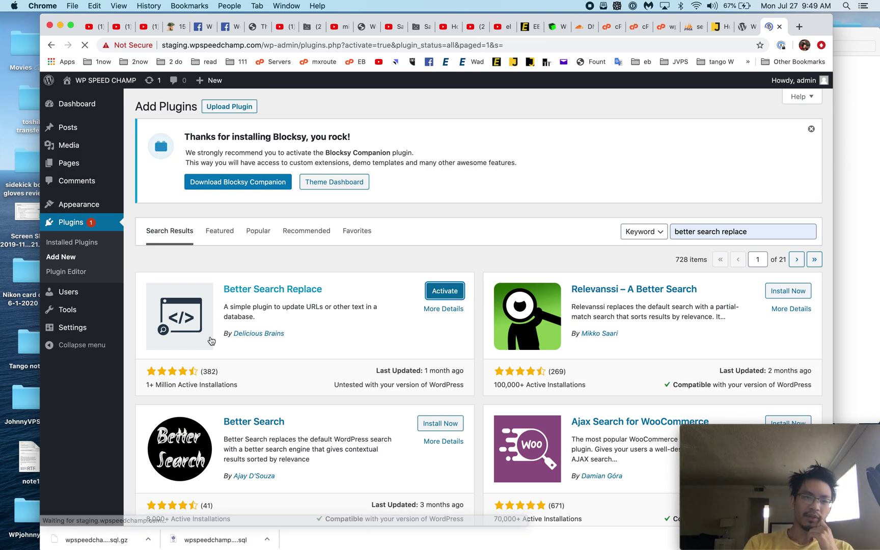
Step: In Tools > Better Search Replace, search for //wpspeedchamp.com and replace with //staging.wpspeedchamp.com
mouse_move(85, 310)
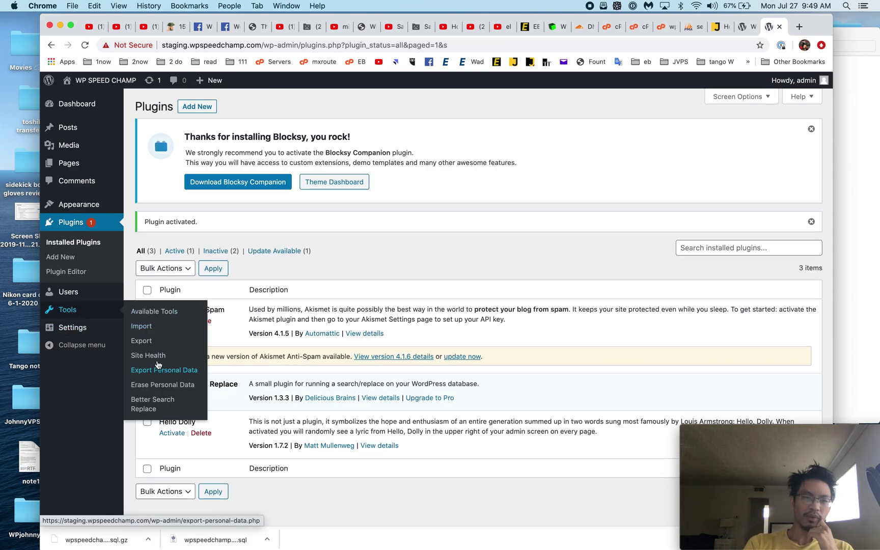
left_click(152, 400)
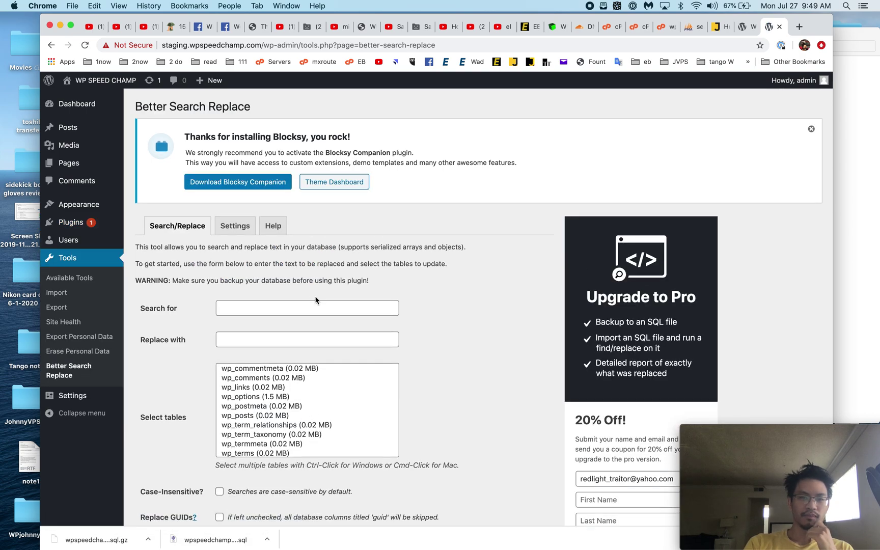
left_click(307, 307)
type("//")
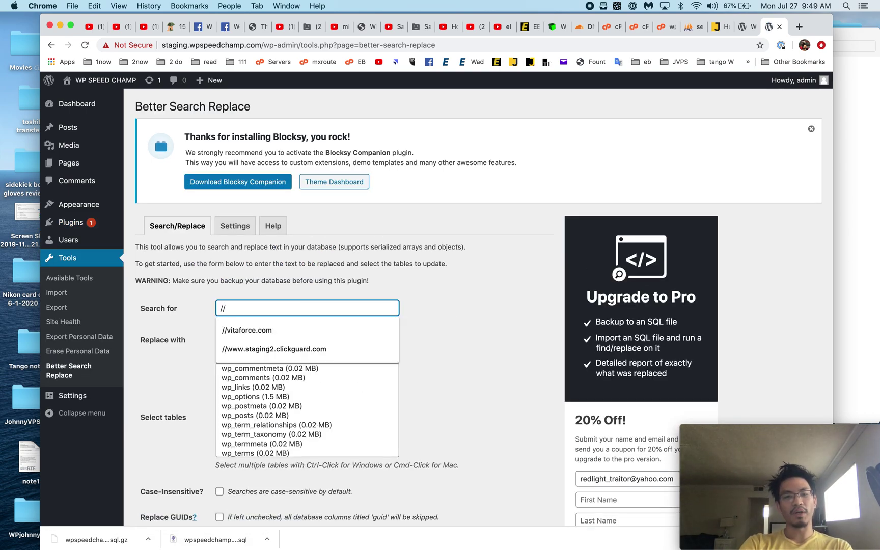
type("wpspeedc")
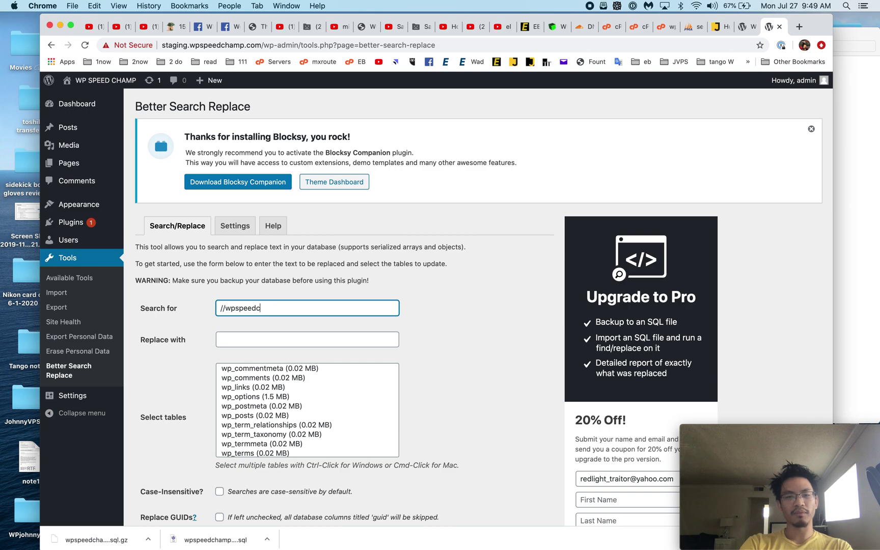
type("hamp.com")
key("Tab")
type("//staging.wp")
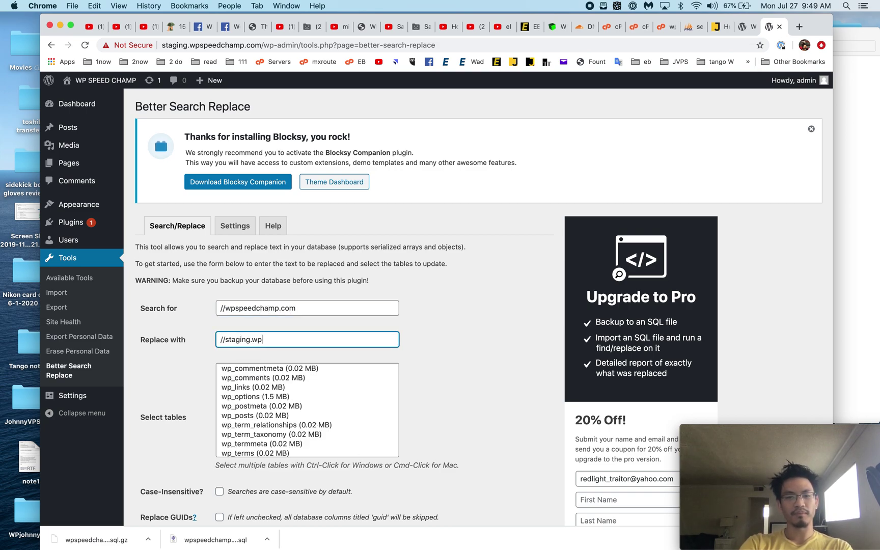
type("speedchamp.com")
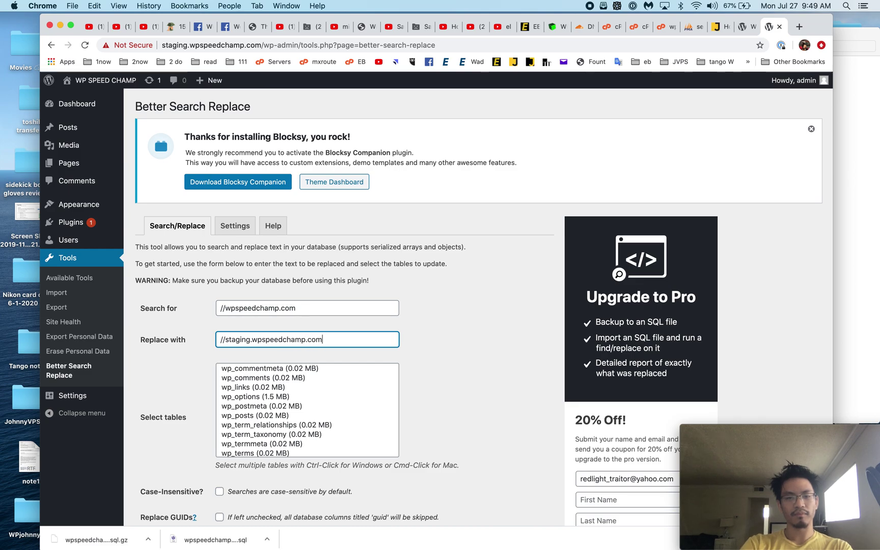
Step: Select all 12 database tables, turn off dry run, and run the replacement
left_click(342, 377)
scroll(326, 441, "down", 2)
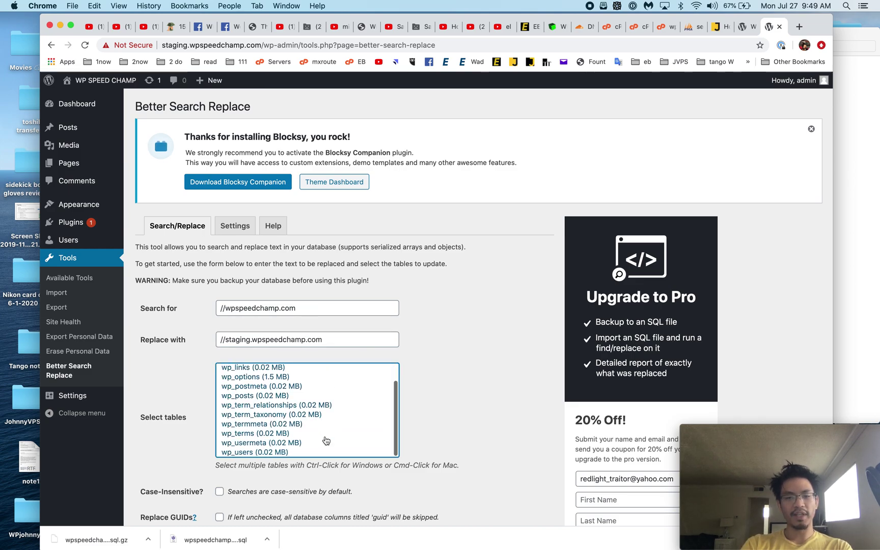
left_click(302, 451, "shift")
scroll(474, 417, "down", 5)
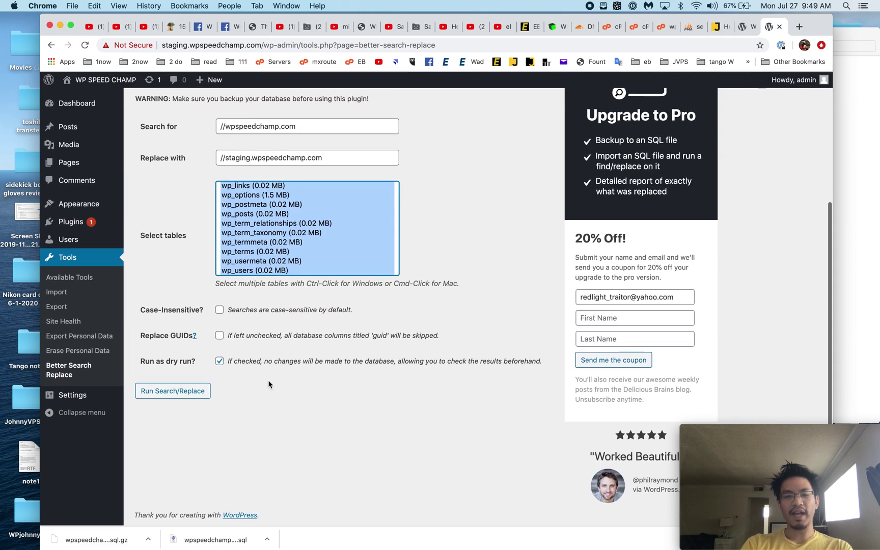
left_click(249, 367)
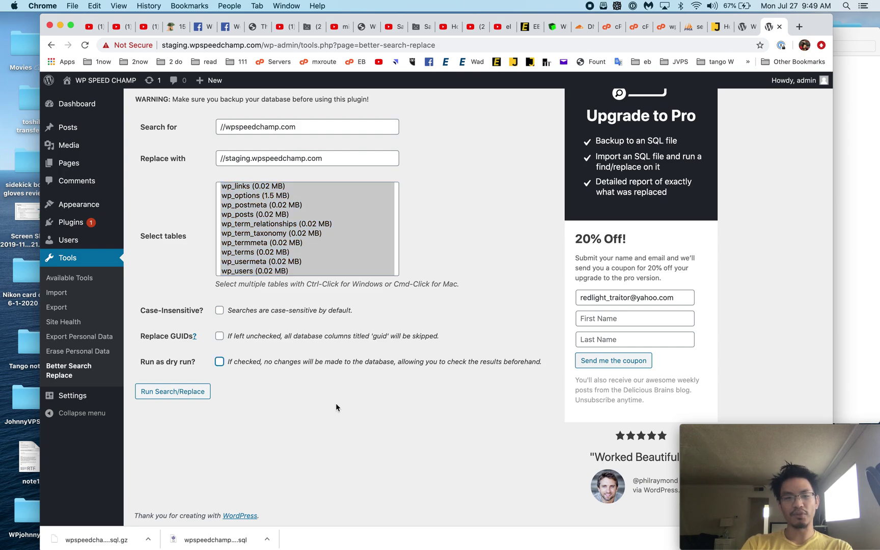
scroll(351, 390, "up", 4)
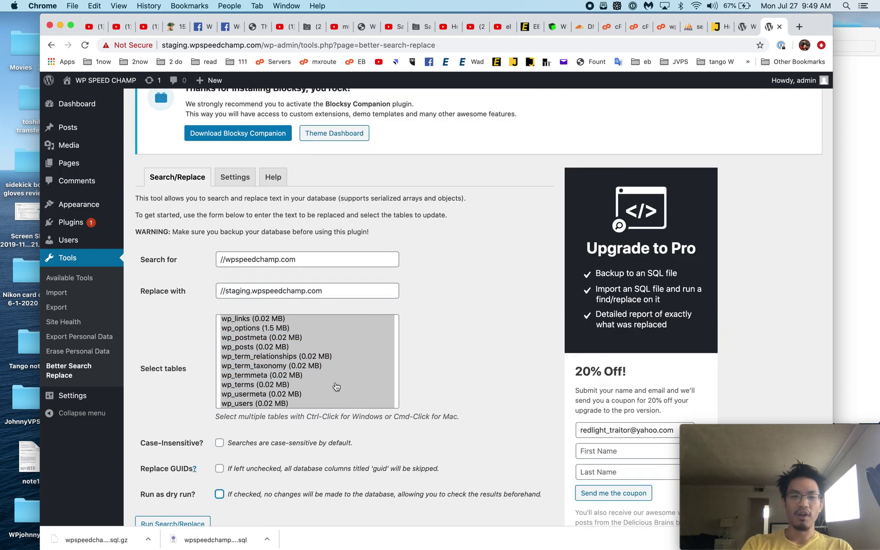
scroll(336, 386, "up", 1)
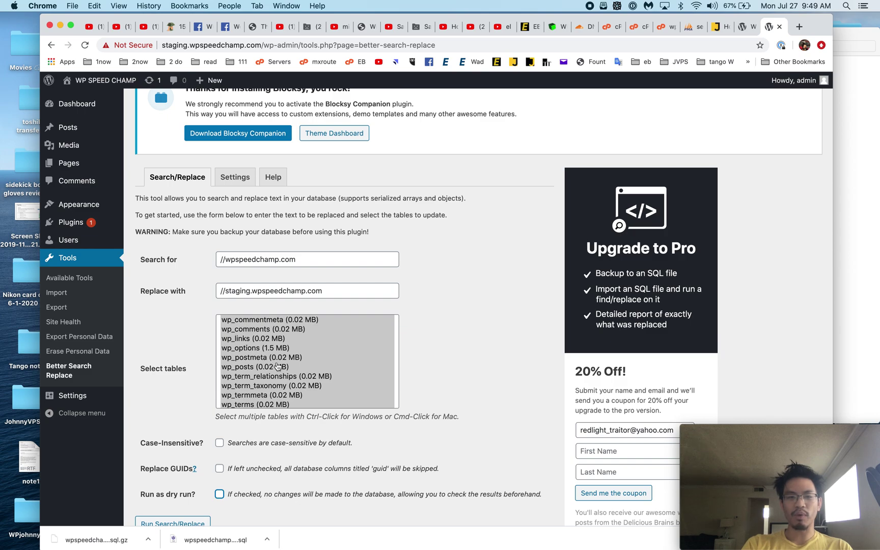
scroll(169, 391, "down", 4)
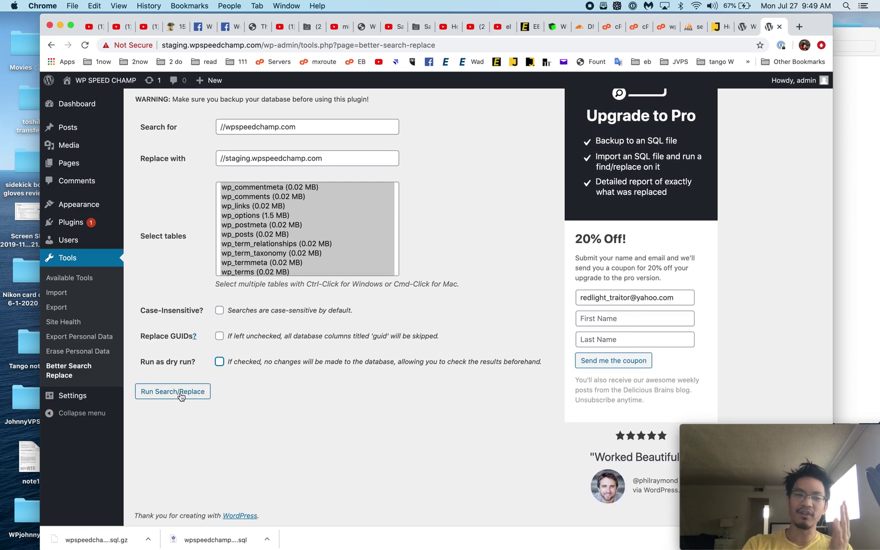
scroll(270, 216, "down", 2)
left_click(180, 393)
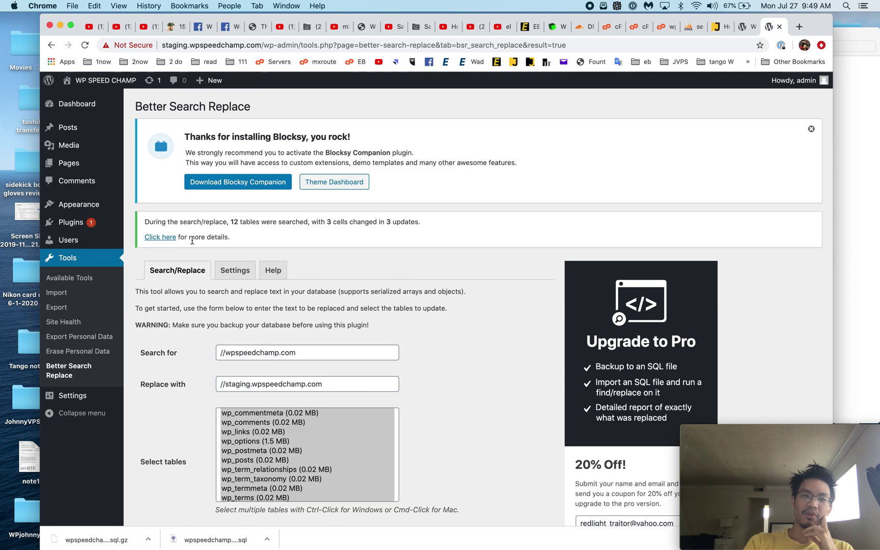
Step: Review the per-table details of the 3 changed cells, then close them
left_click(169, 239)
scroll(321, 306, "down", 1)
left_click(434, 143)
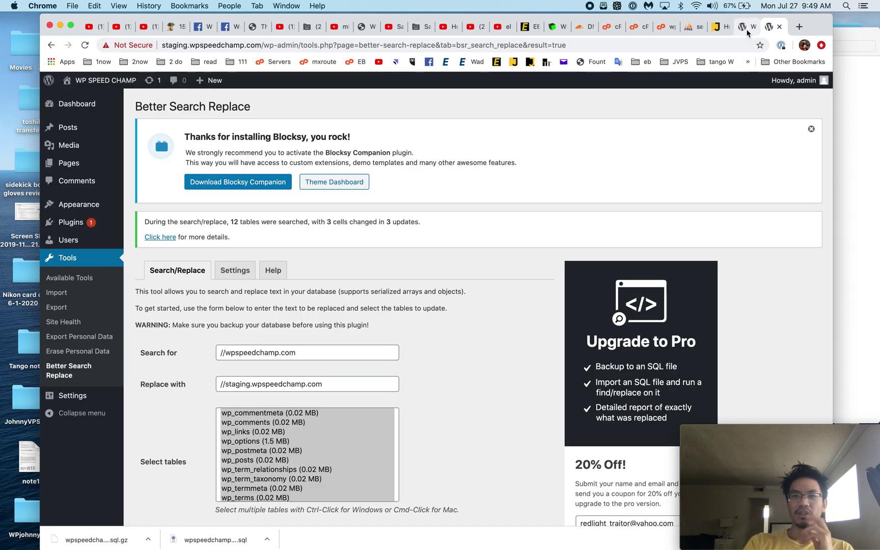
Step: Visit the staging site's homepage and open the post 'Are you ready to clone?'
left_click(744, 27)
left_click(772, 28)
mouse_move(116, 88)
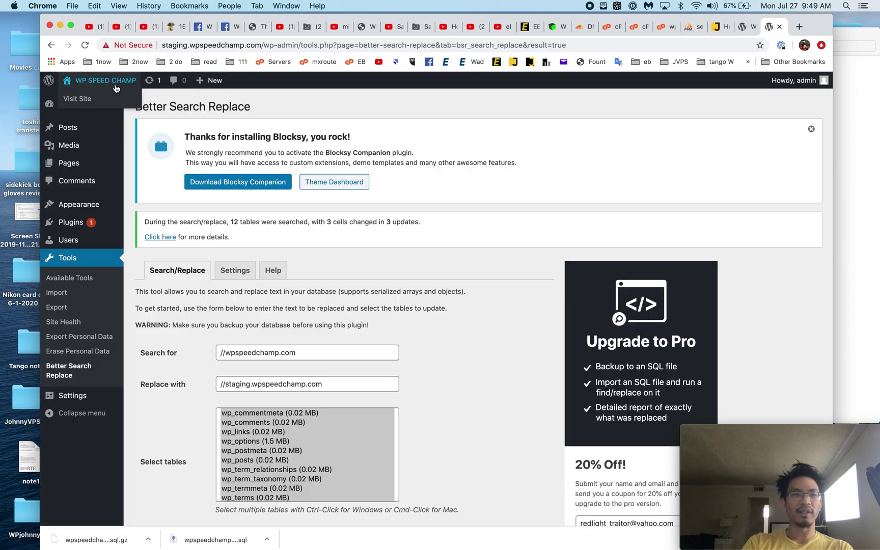
left_click(77, 99)
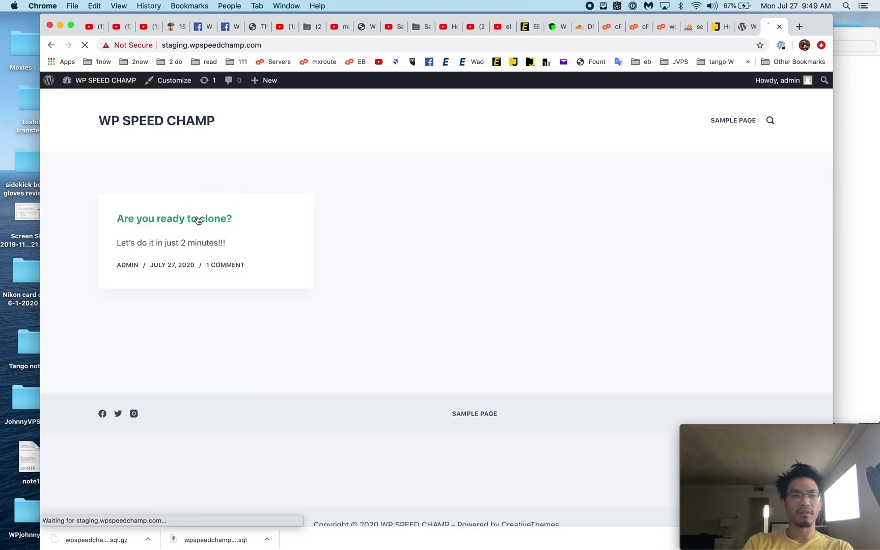
left_click(198, 220)
key("super+bracketleft")
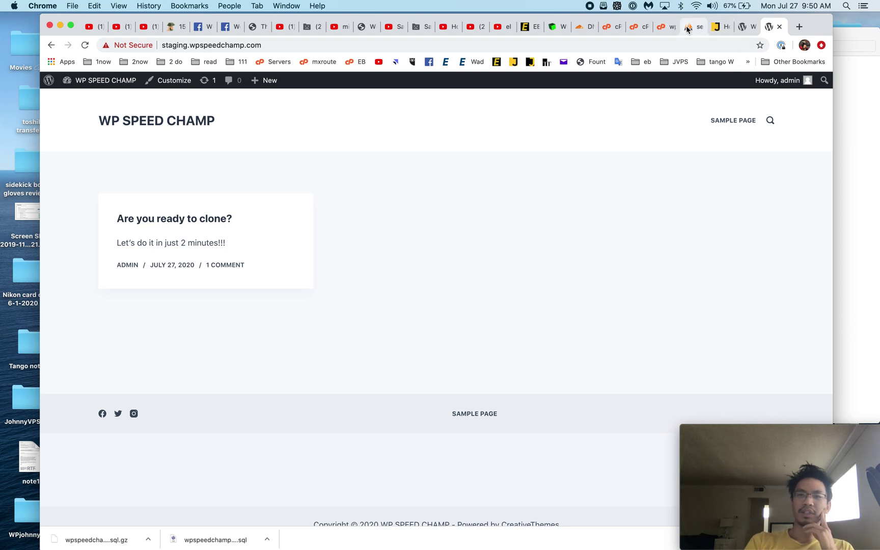
left_click(666, 33)
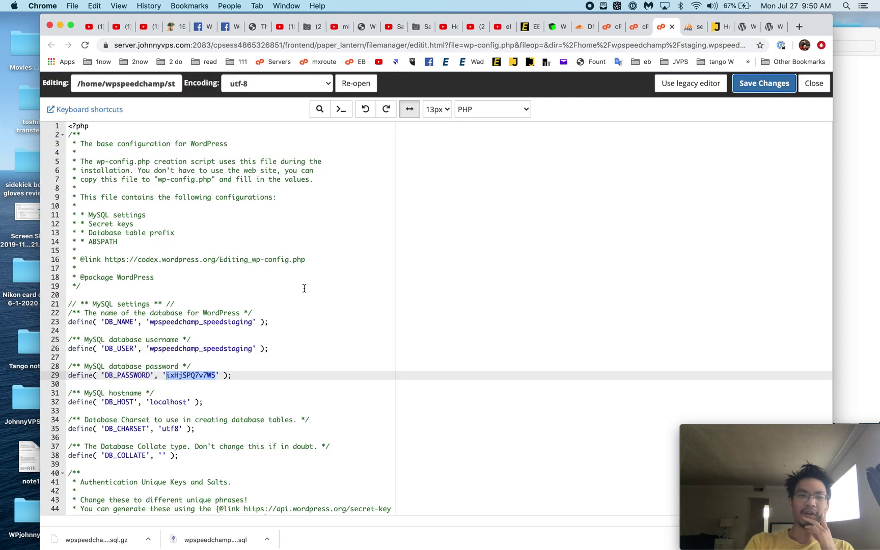
Step: Confirm wp-config.php uses wpspeedchamp_speedstaging for DB_NAME and DB_USER, cross-checking phpMyAdmin's wp_options
left_click(236, 348)
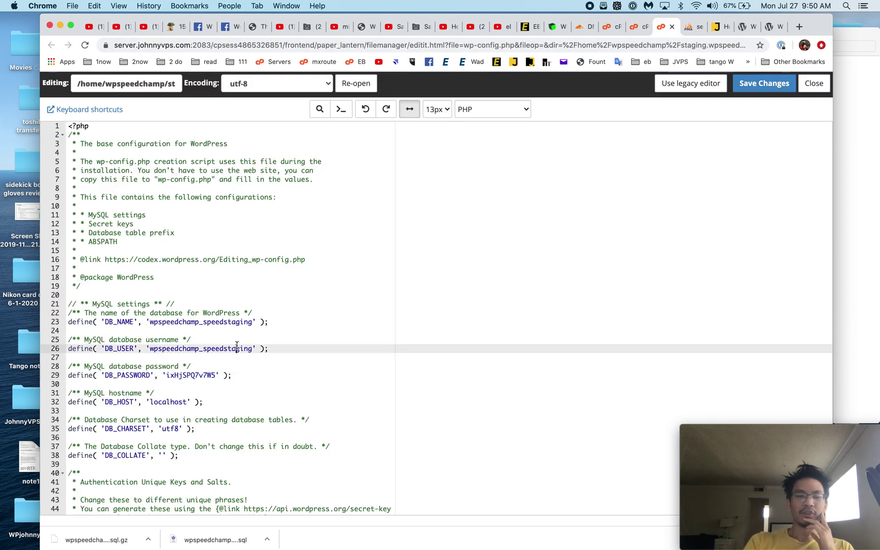
left_click(693, 27)
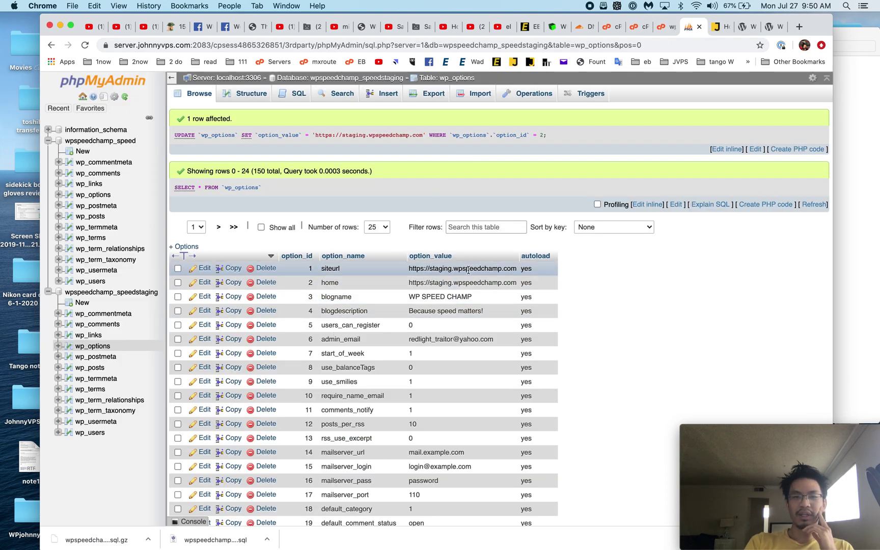
left_click(663, 26)
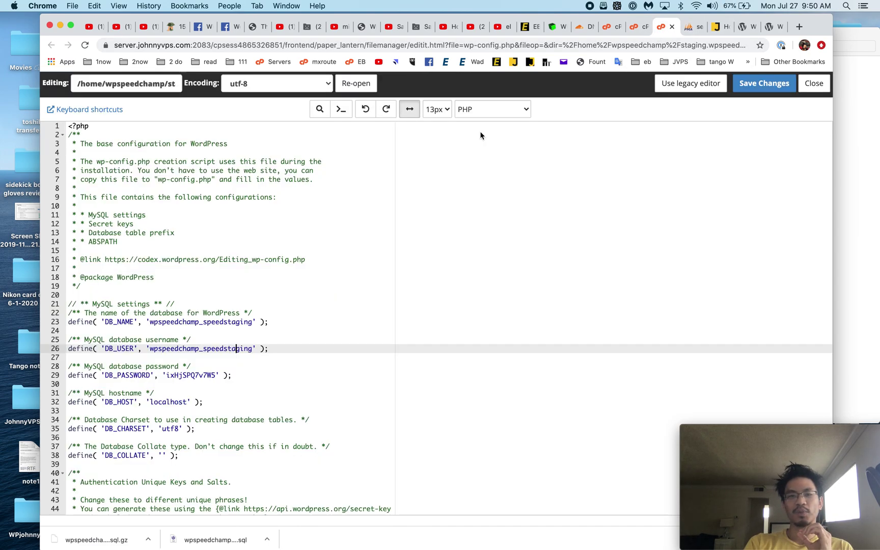
left_click(74, 128)
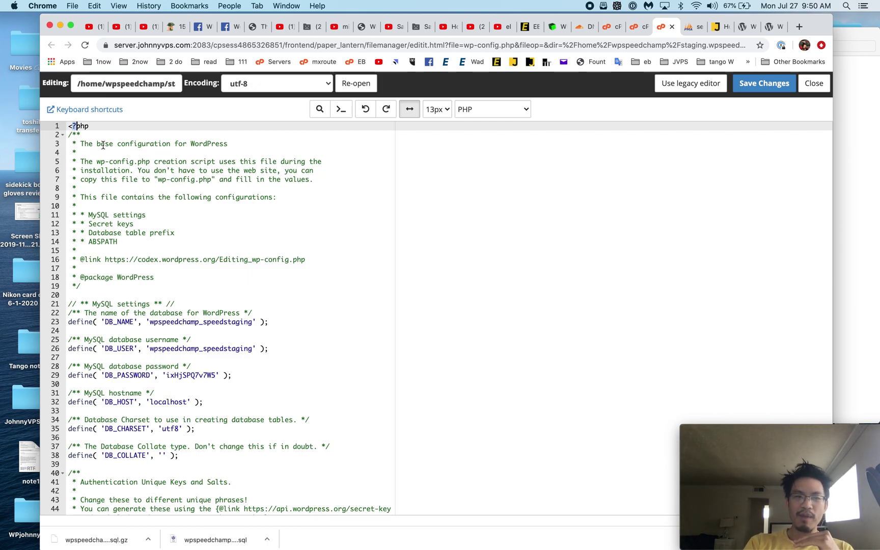
scroll(114, 306, "down", 15)
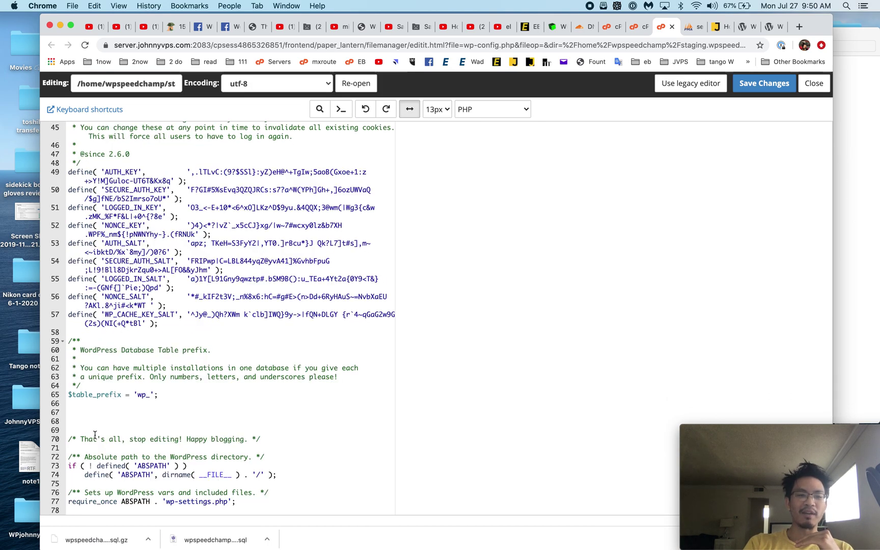
scroll(155, 420, "up", 15)
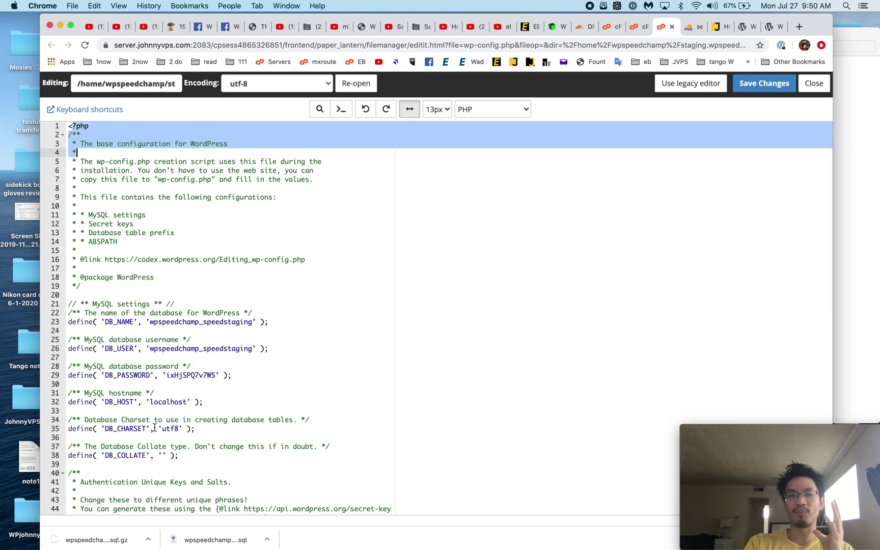